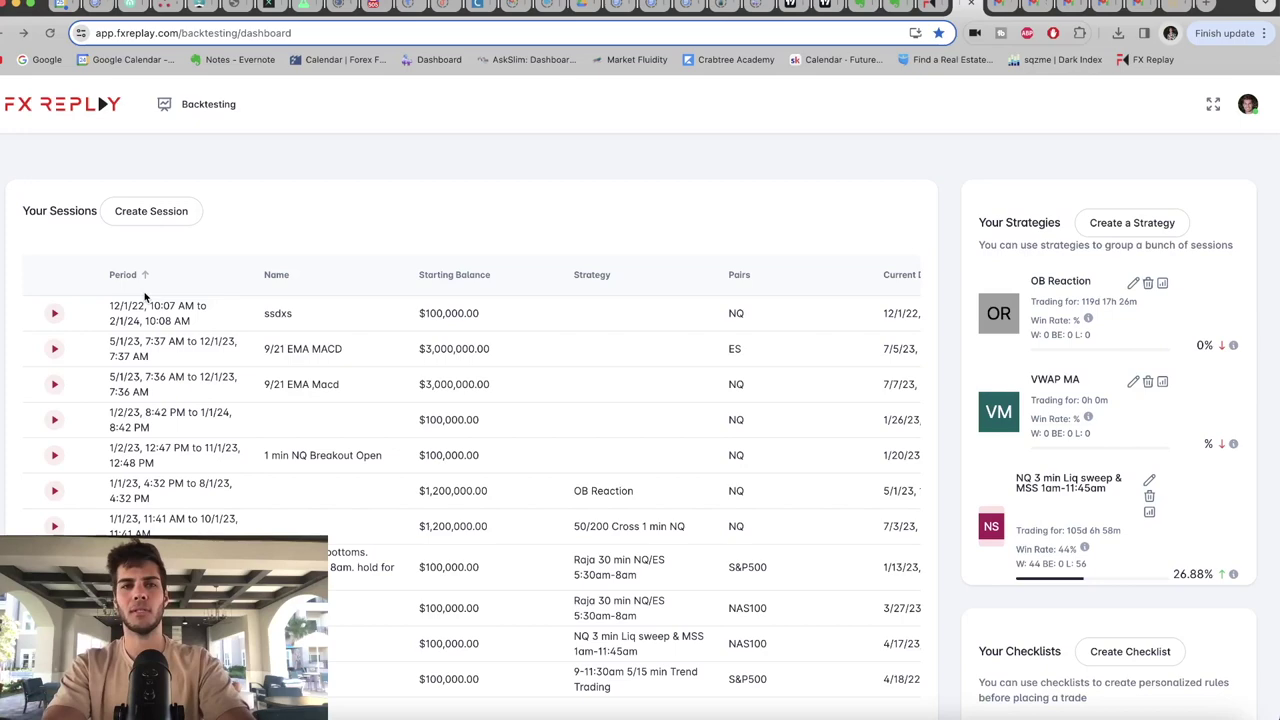
# Step: Bring up the Risk of Ruin Calculator showing 65% win rate, 1% risk, 10 trades and 3% max drawdown
pyautogui.click(272, 6)
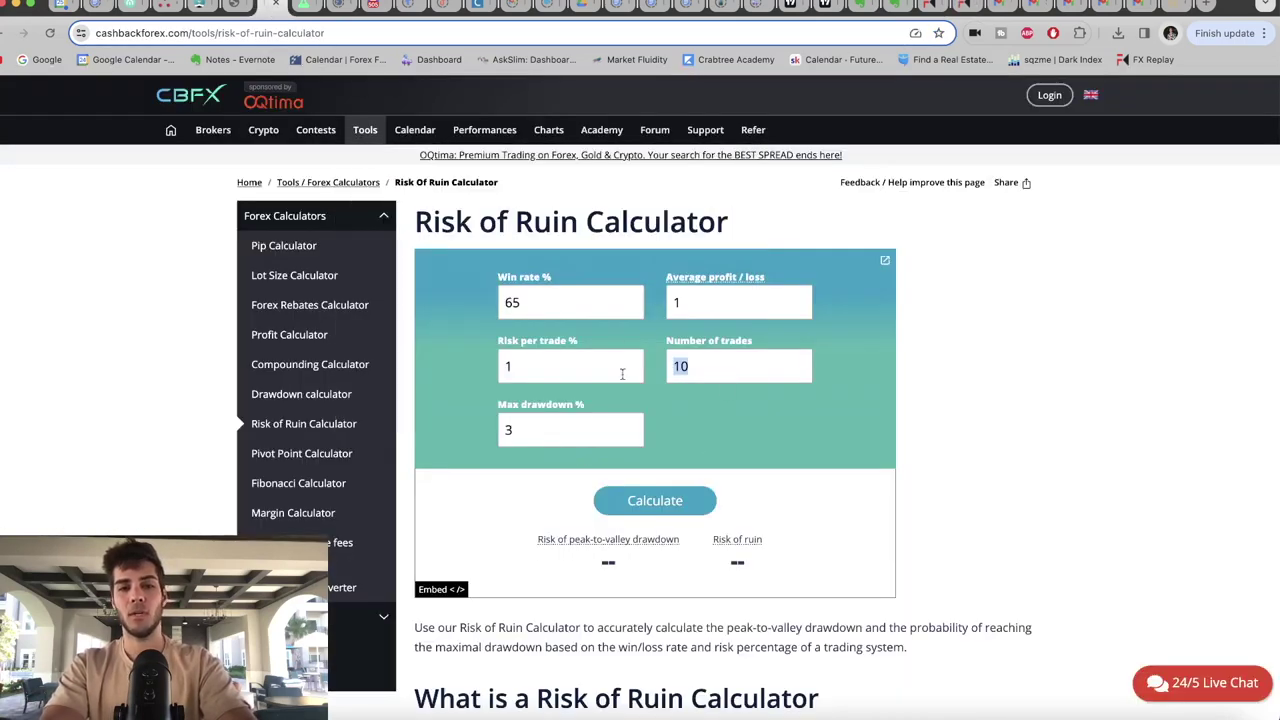
pyautogui.click(731, 395)
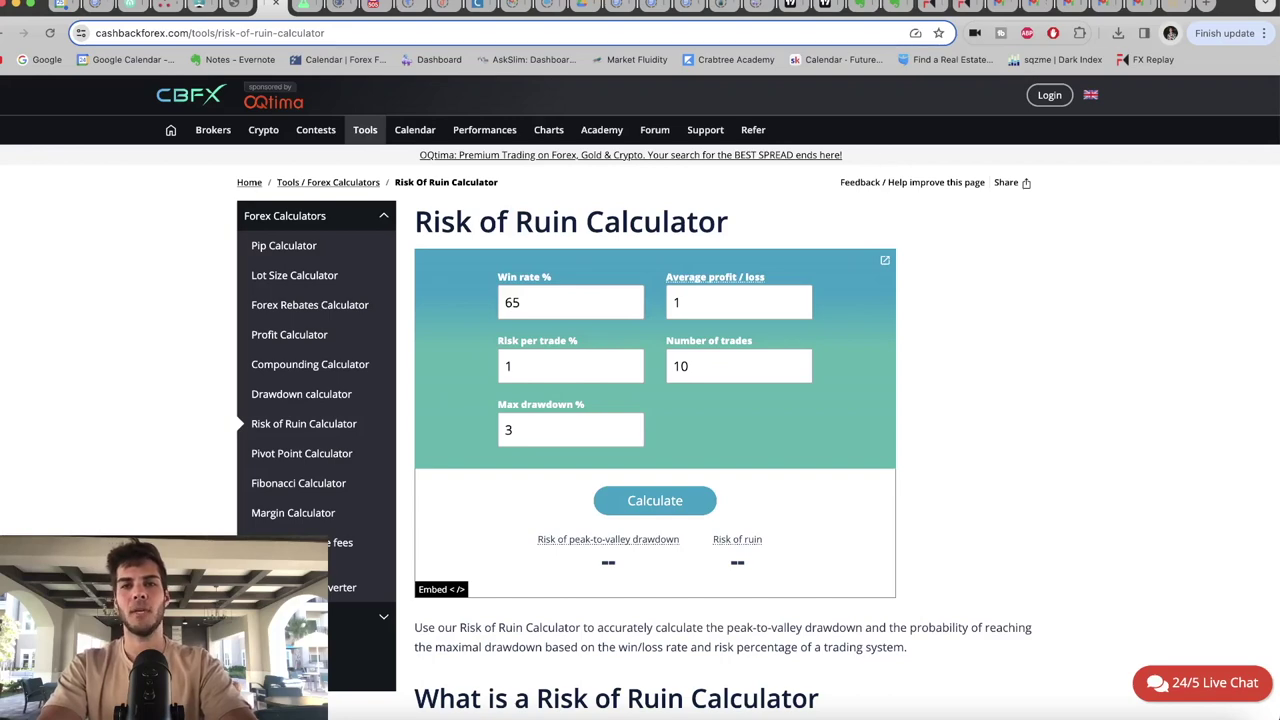
# Step: Start a new FX Replay session with a $100,000 balance and NQ as its pair
pyautogui.click(945, 7)
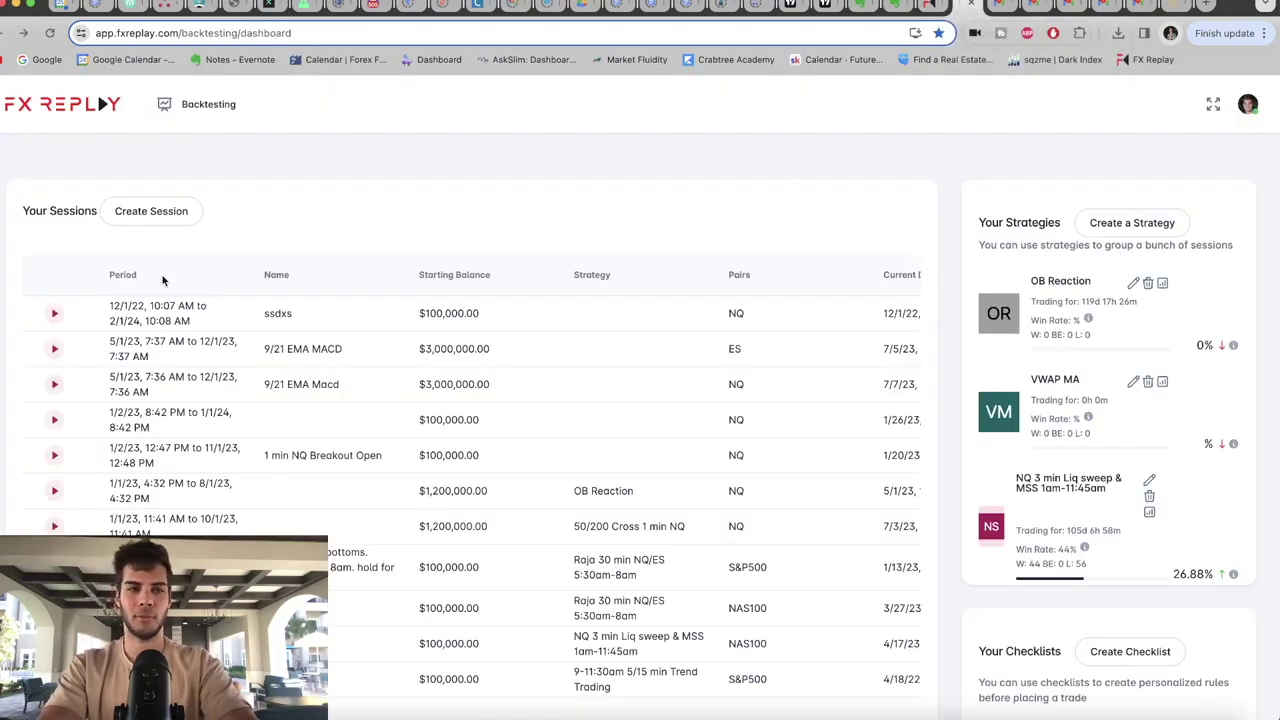
pyautogui.click(194, 214)
pyautogui.click(515, 212)
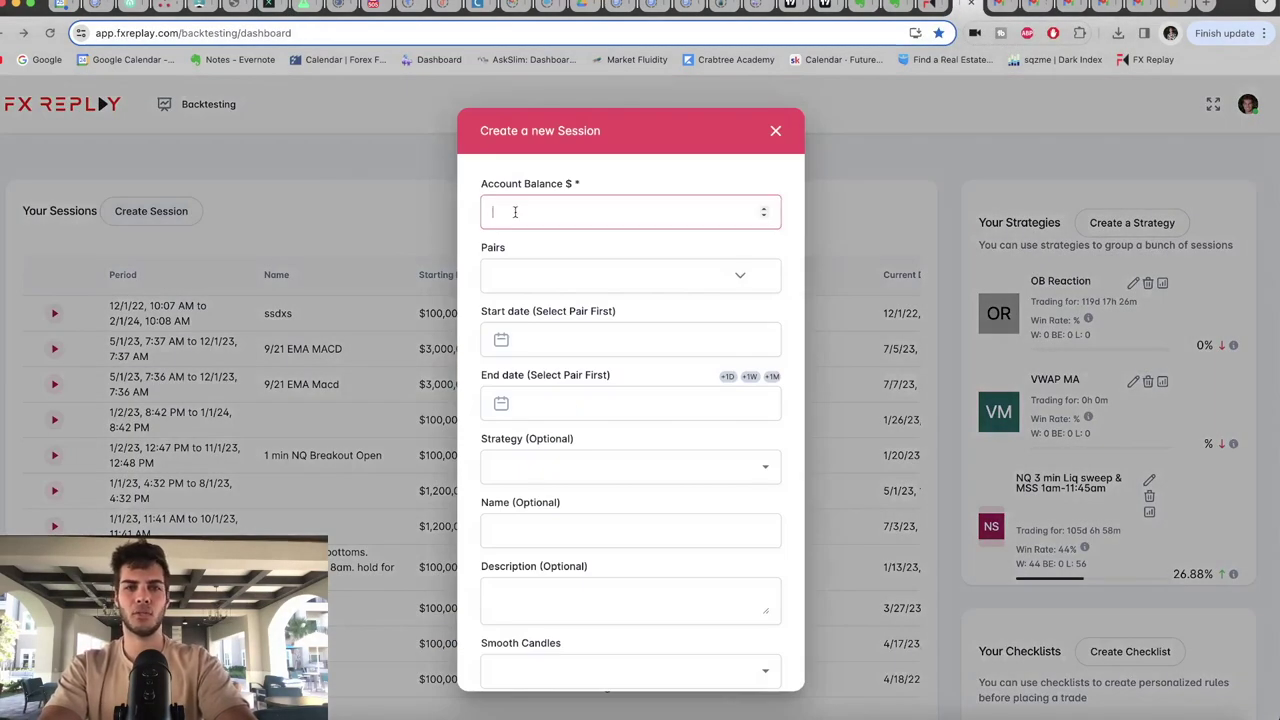
pyautogui.write('100000')
pyautogui.click(600, 275)
pyautogui.click(566, 318)
pyautogui.write('nq')
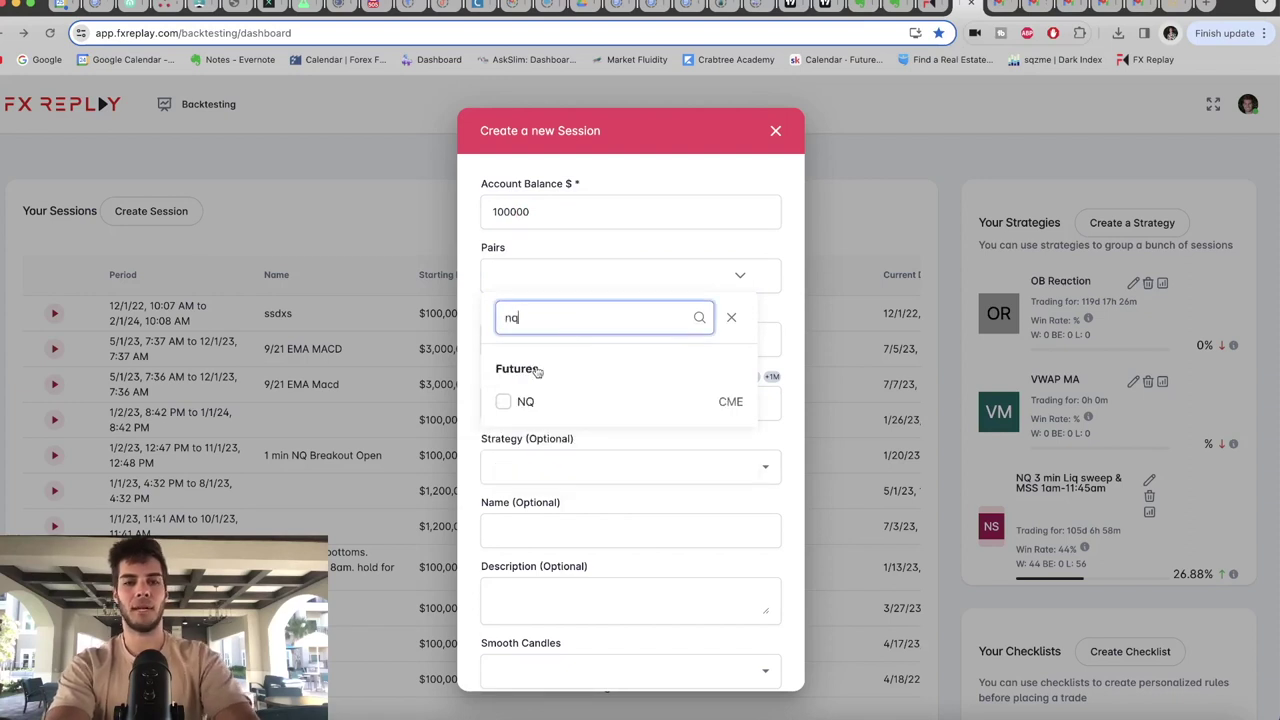
pyautogui.click(503, 401)
pyautogui.click(615, 250)
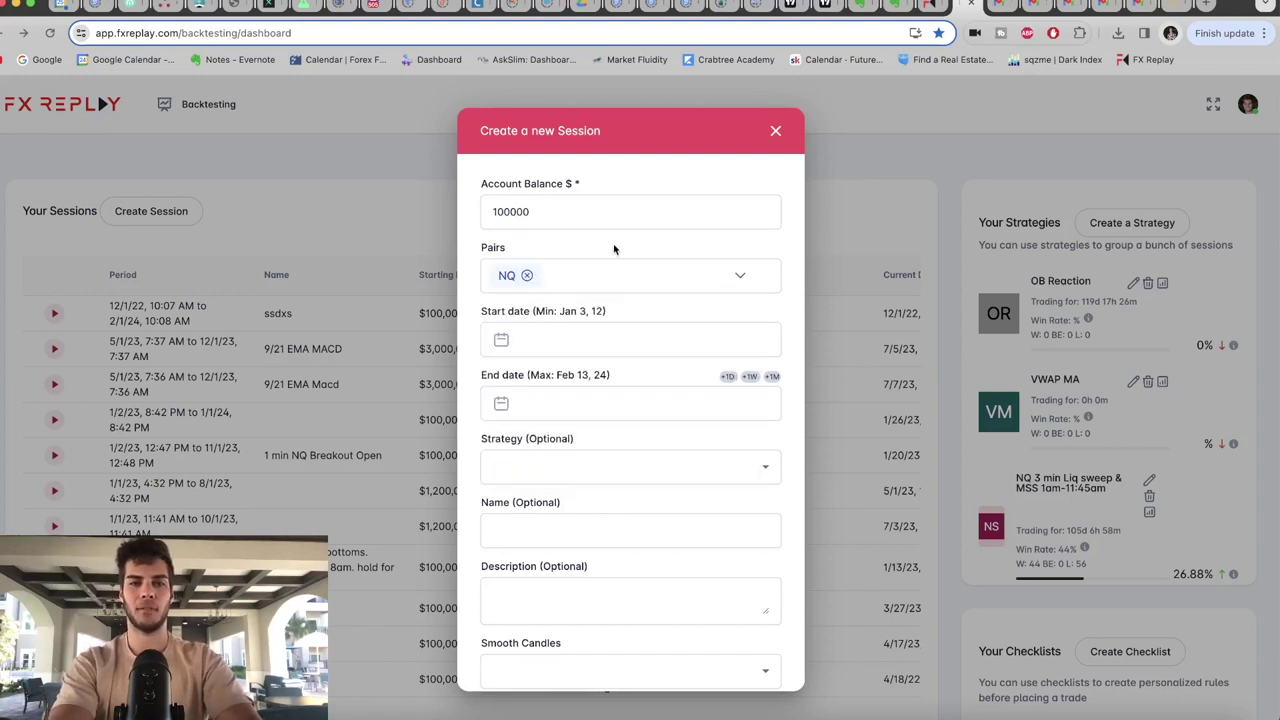
# Step: Set the session start date to November 1, 2021
pyautogui.click(530, 350)
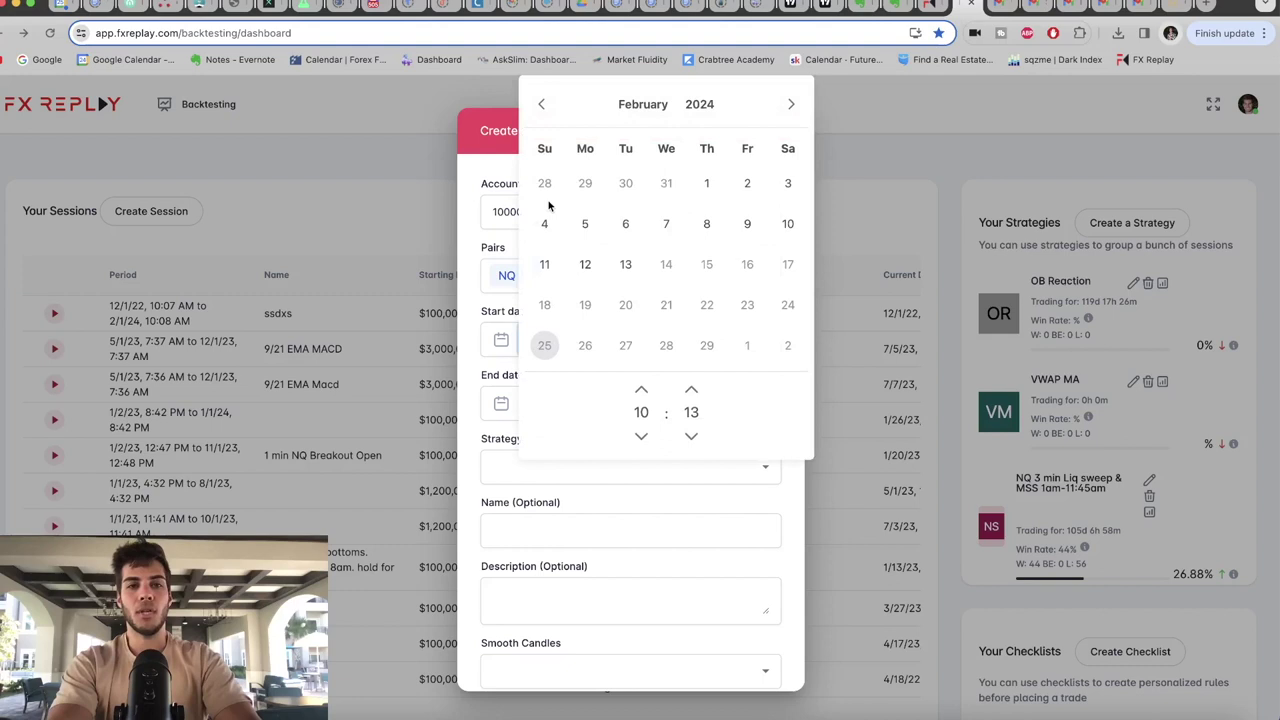
pyautogui.click(541, 104)
pyautogui.click(541, 104)
pyautogui.click(541, 104)
pyautogui.click(541, 104)
pyautogui.click(541, 104)
pyautogui.click(541, 104)
pyautogui.click(541, 104)
pyautogui.click(541, 104)
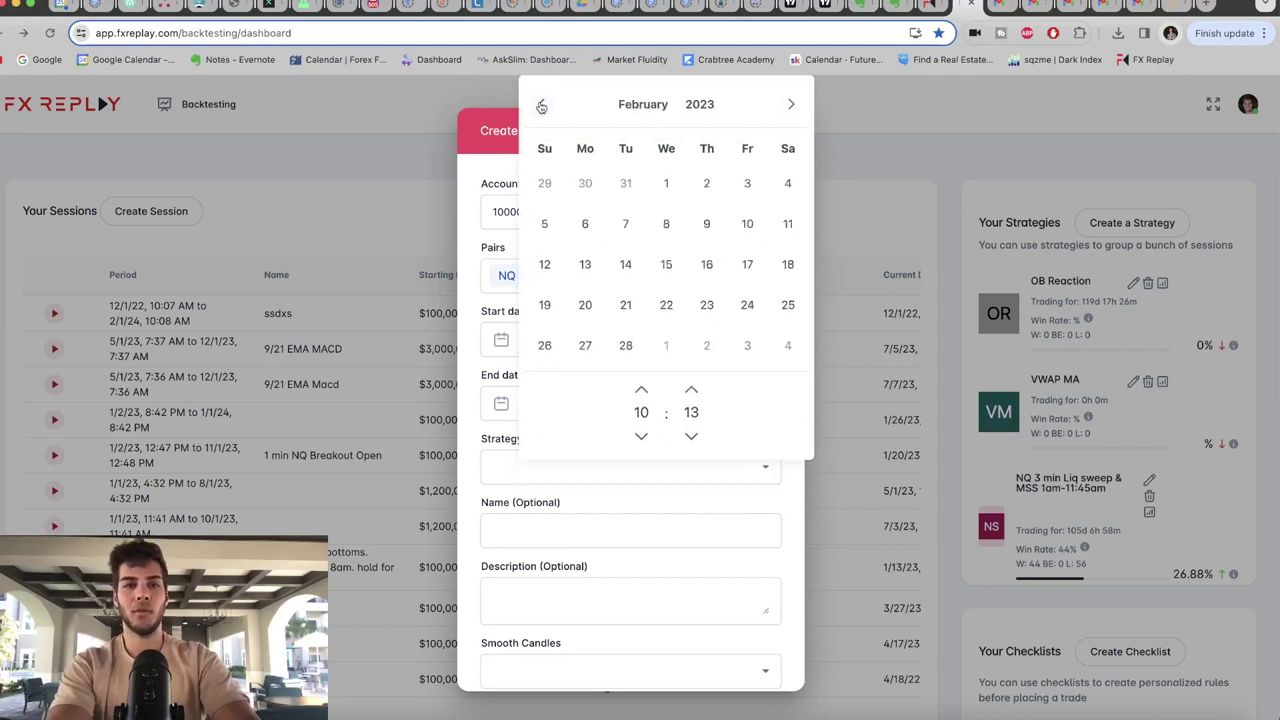
pyautogui.click(541, 104)
pyautogui.click(541, 104)
pyautogui.click(541, 104)
pyautogui.click(541, 104)
pyautogui.click(541, 104)
pyautogui.click(541, 104)
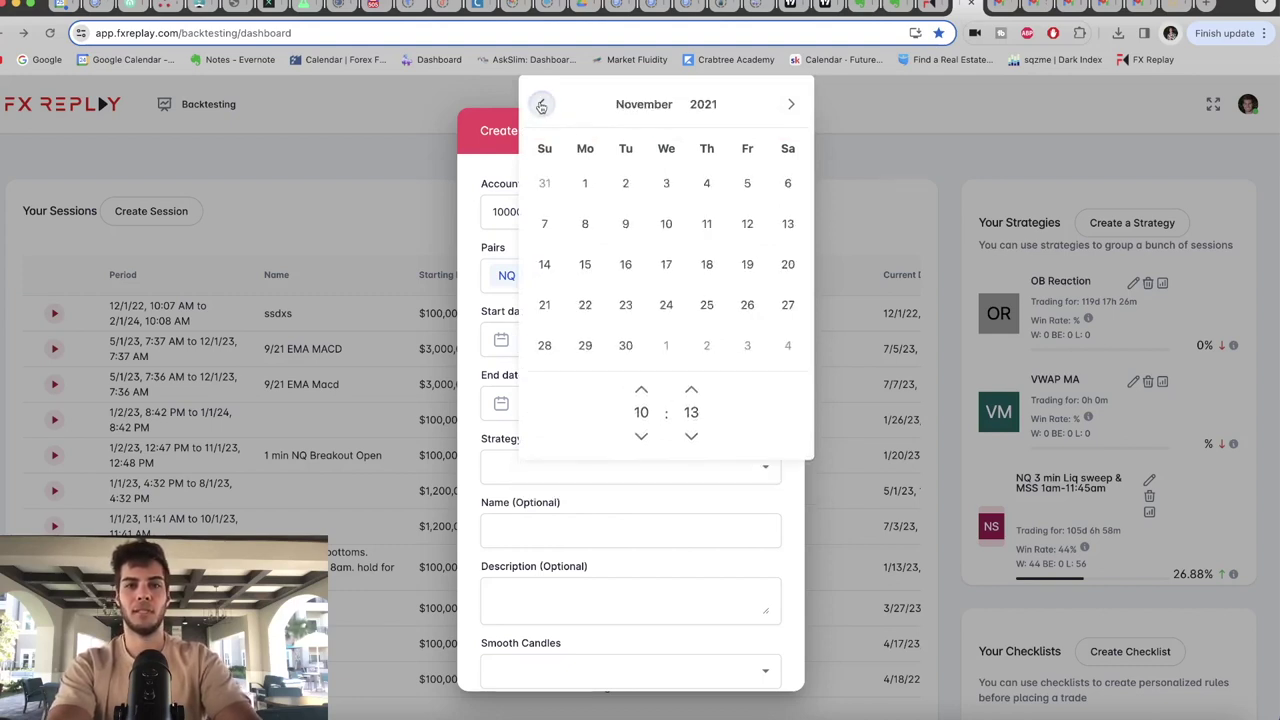
pyautogui.click(586, 185)
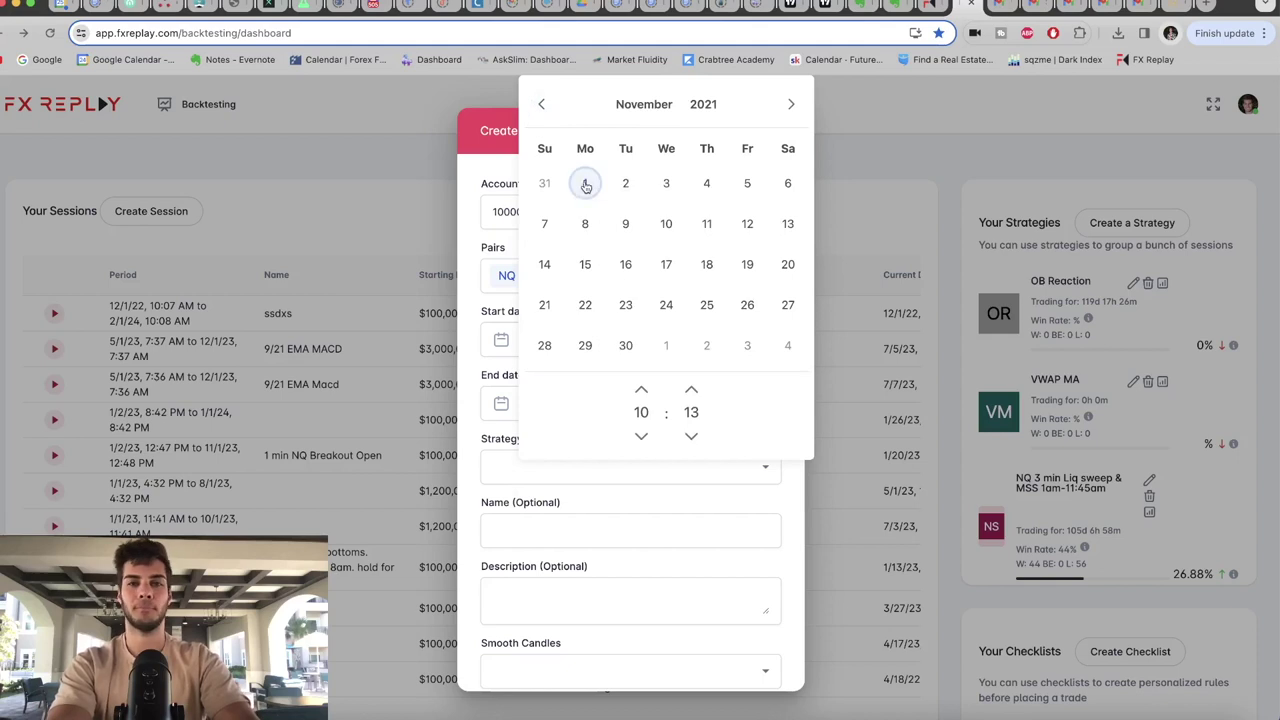
# Step: Set the end date to November 1, 2022 and save the Backtesting session
pyautogui.click(529, 405)
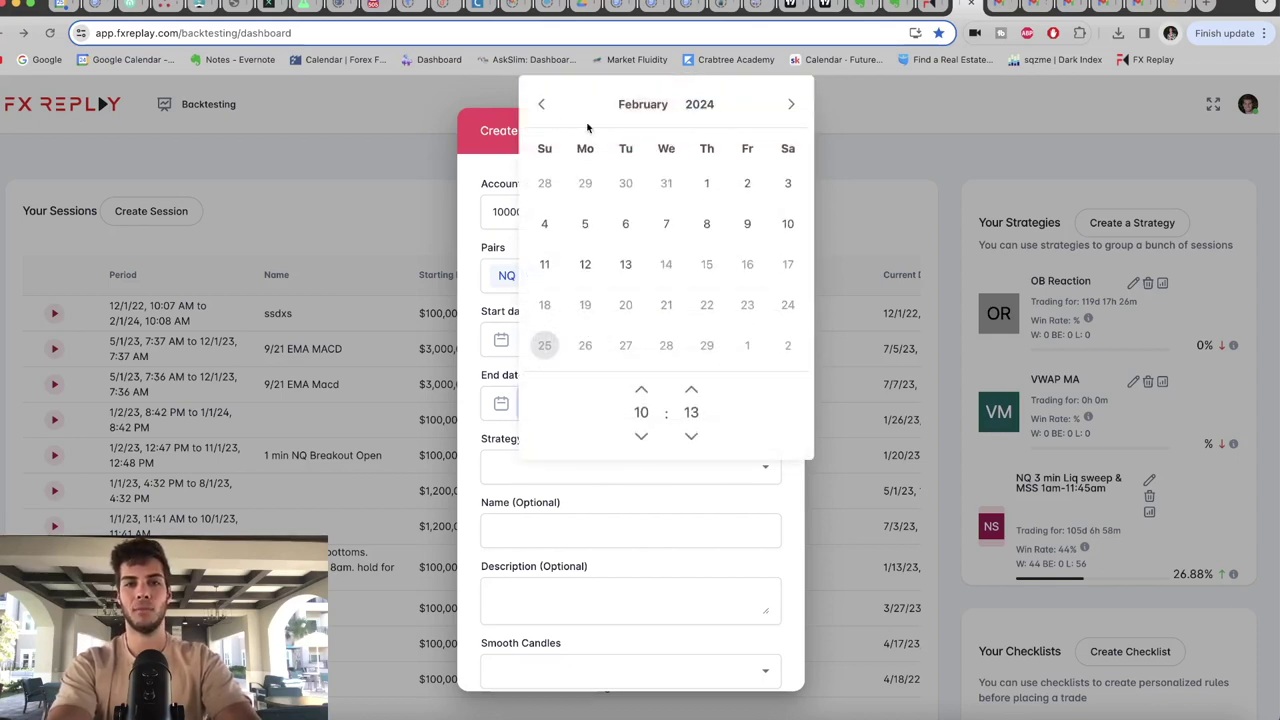
pyautogui.click(540, 106)
pyautogui.click(540, 106)
pyautogui.click(540, 106)
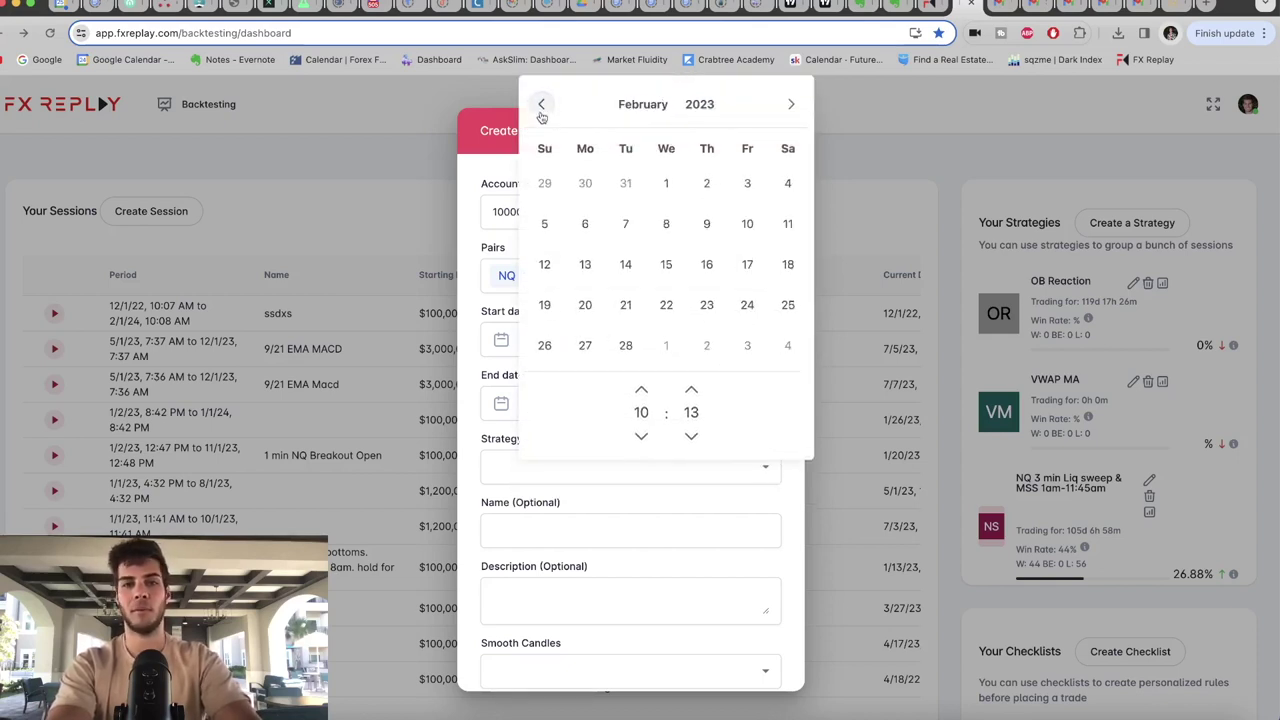
pyautogui.click(540, 106)
pyautogui.click(541, 110)
pyautogui.click(541, 110)
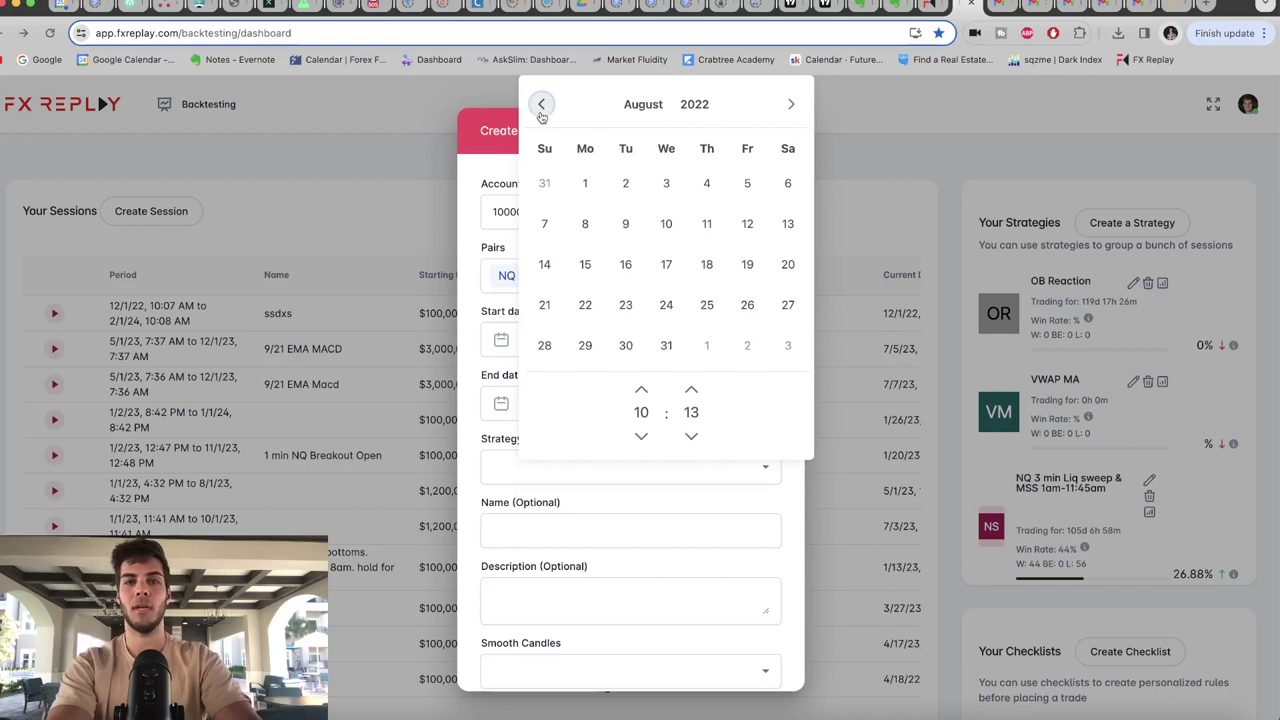
pyautogui.click(792, 103)
pyautogui.click(792, 103)
pyautogui.click(792, 103)
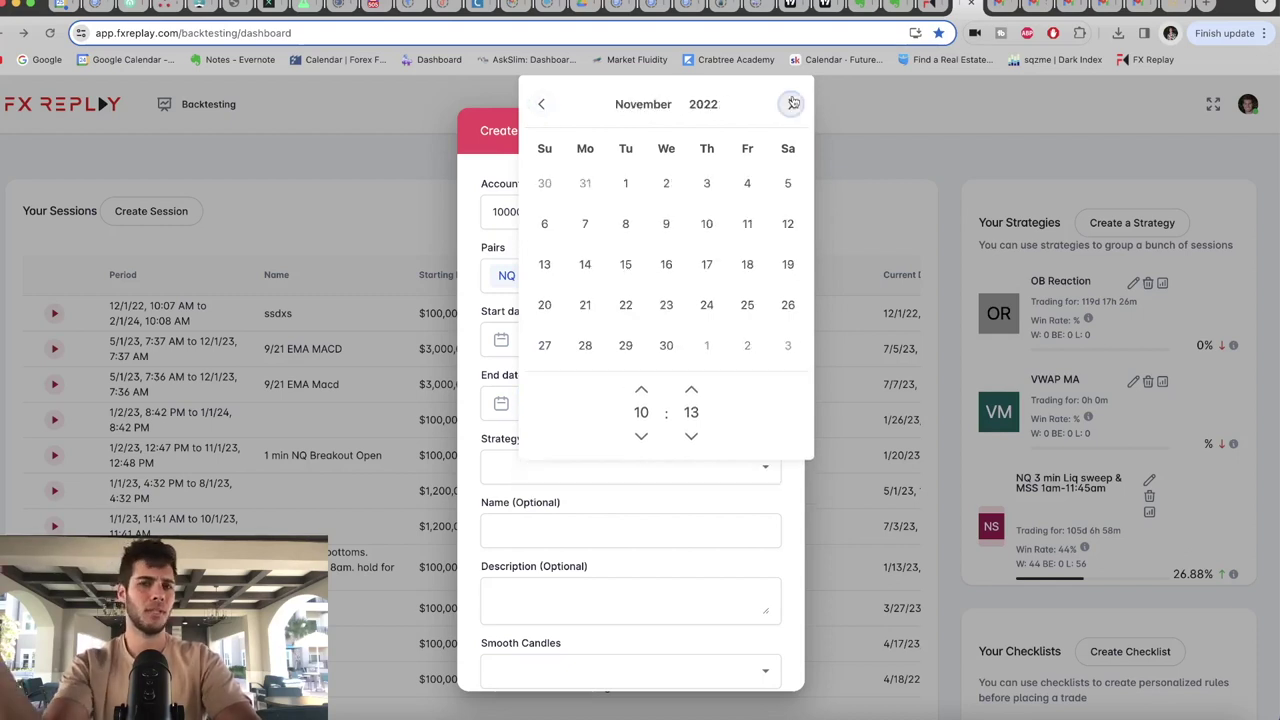
pyautogui.click(622, 184)
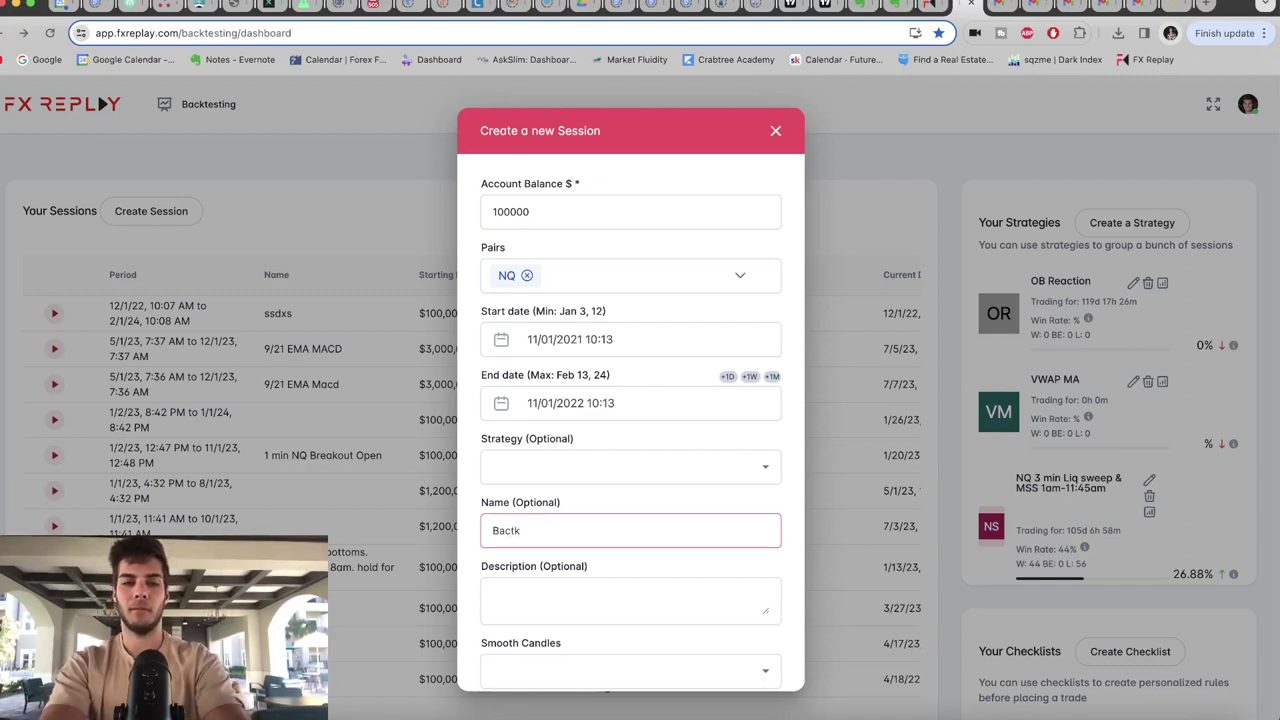
pyautogui.scroll(-2, 566, 549)
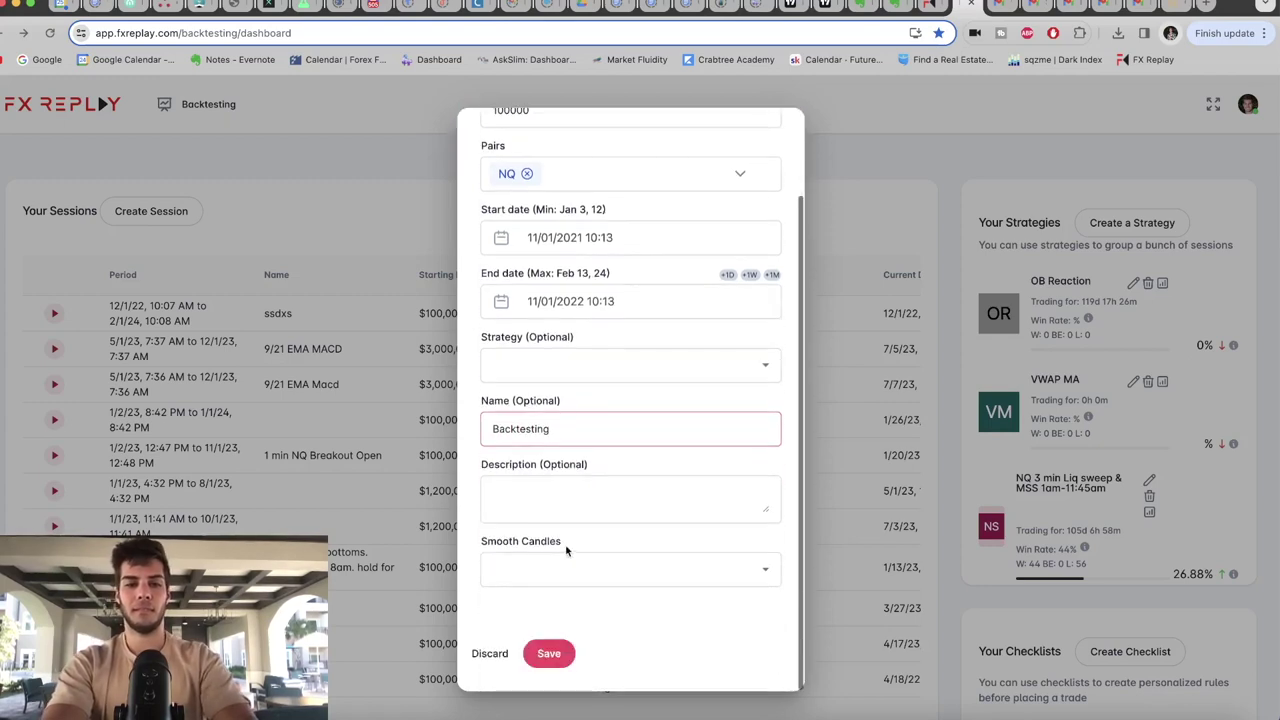
pyautogui.click(551, 652)
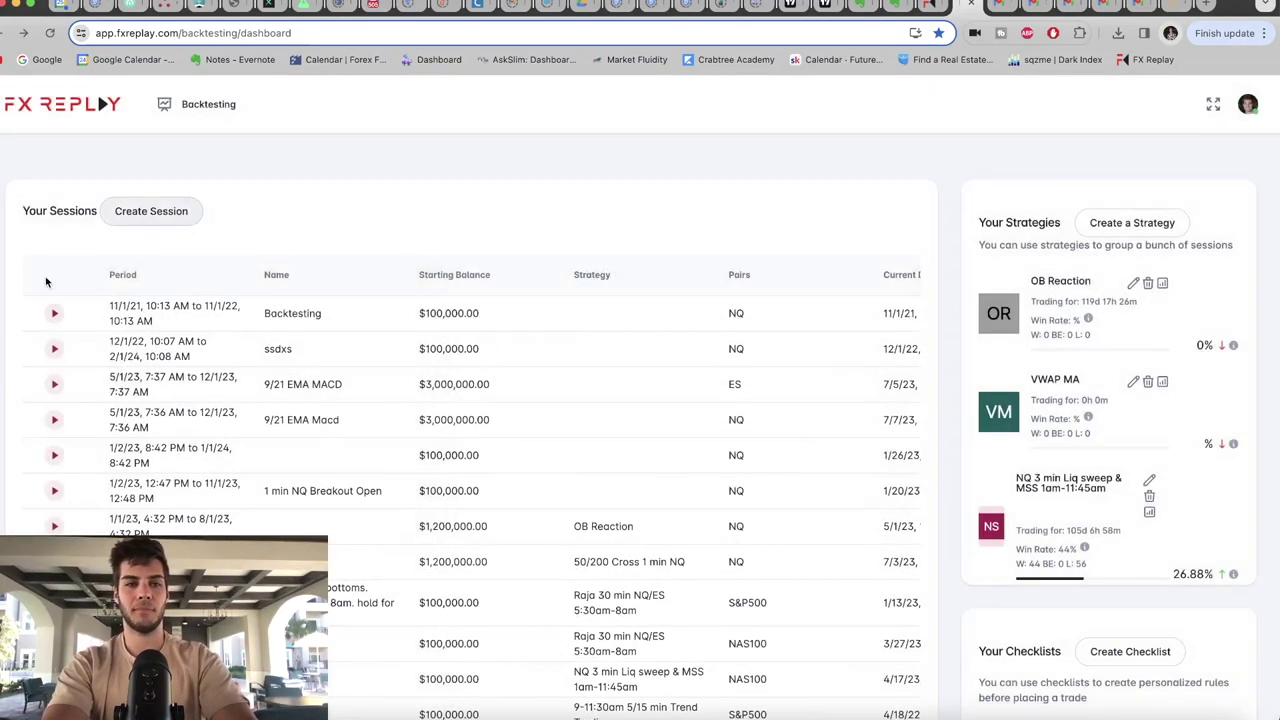
# Step: Start the replay, enlarge the chart, hide the MACD pane and show 30-minute candles
pyautogui.click(55, 316)
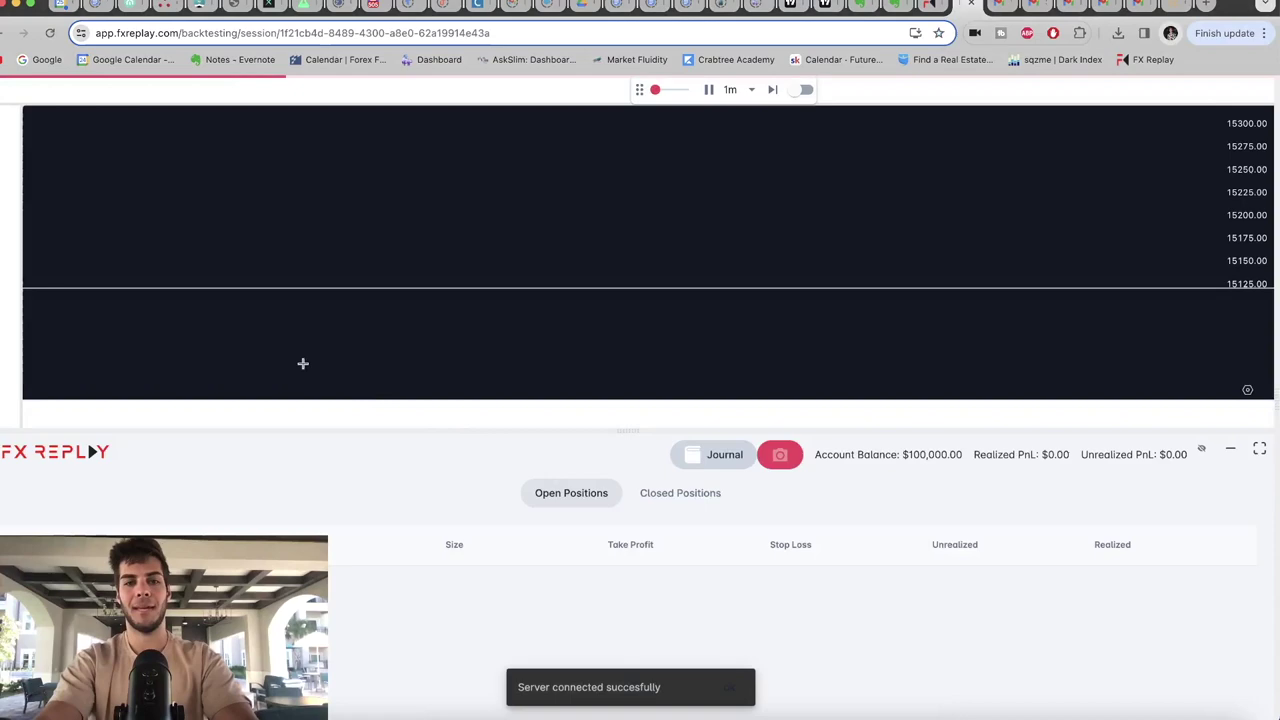
pyautogui.moveTo(568, 429); pyautogui.dragTo(578, 691)
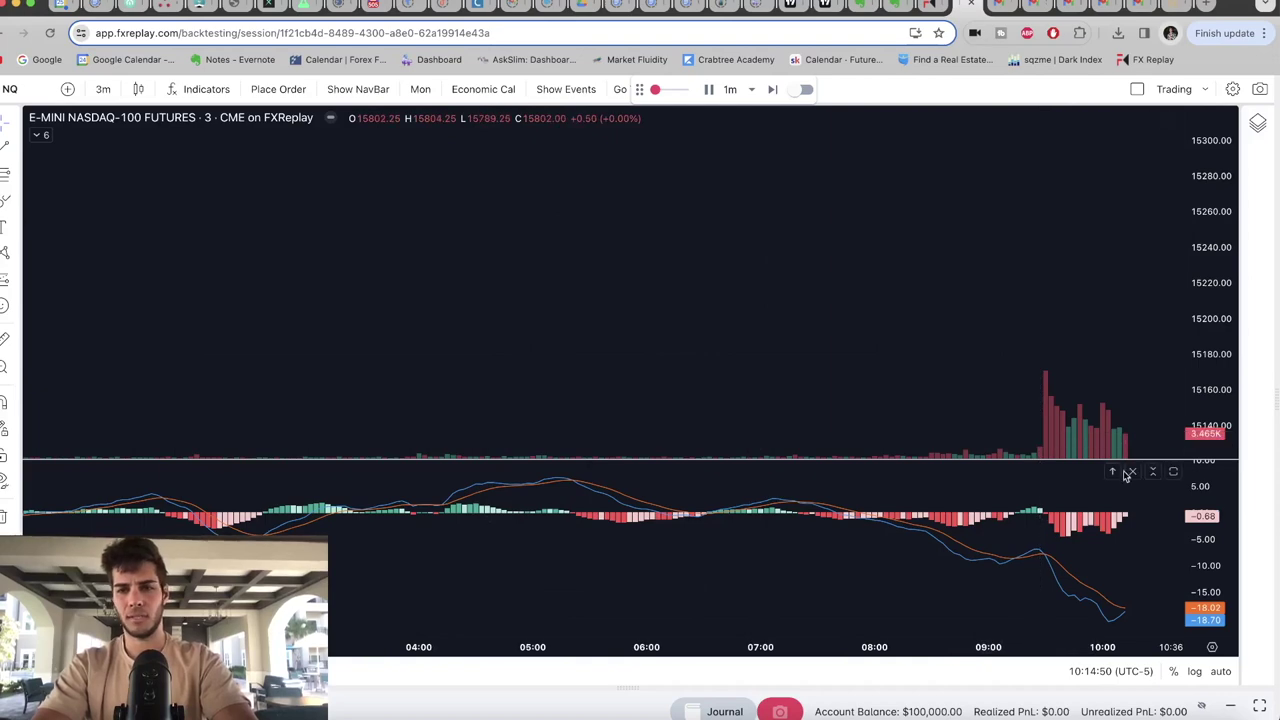
pyautogui.click(1153, 472)
pyautogui.hscroll(5, 1128, 306)
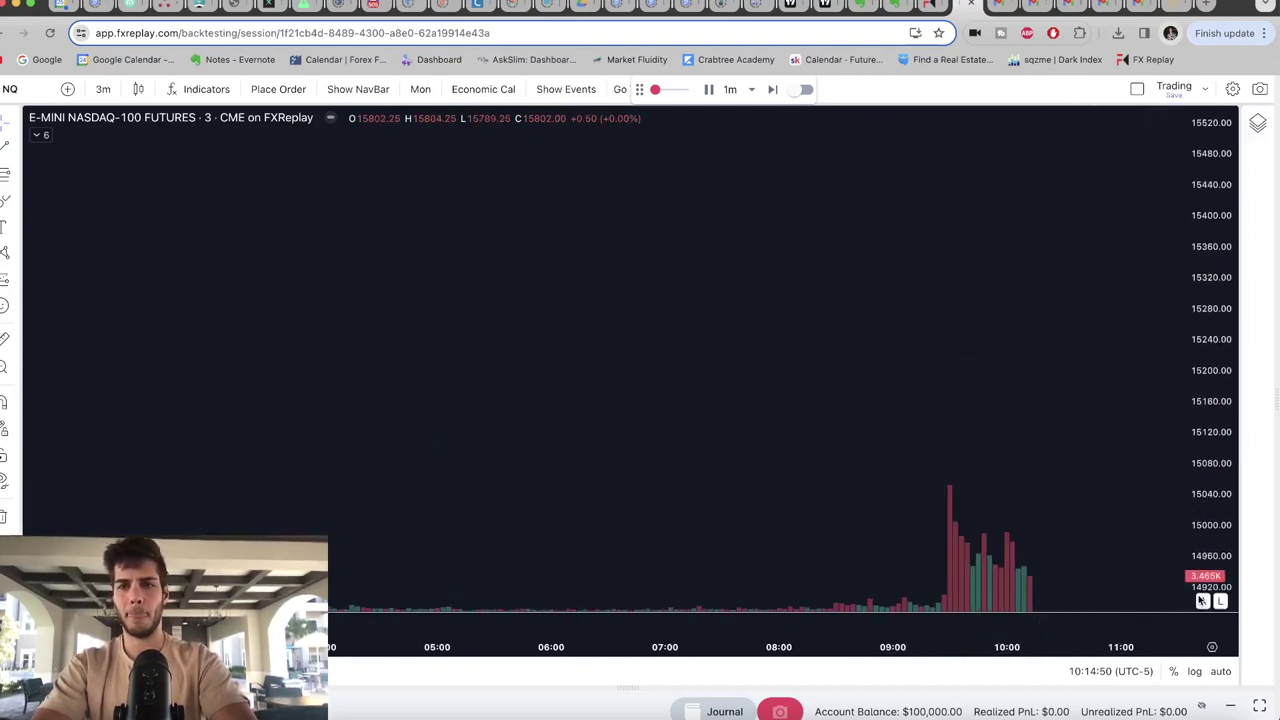
pyautogui.hscroll(3, 839, 343)
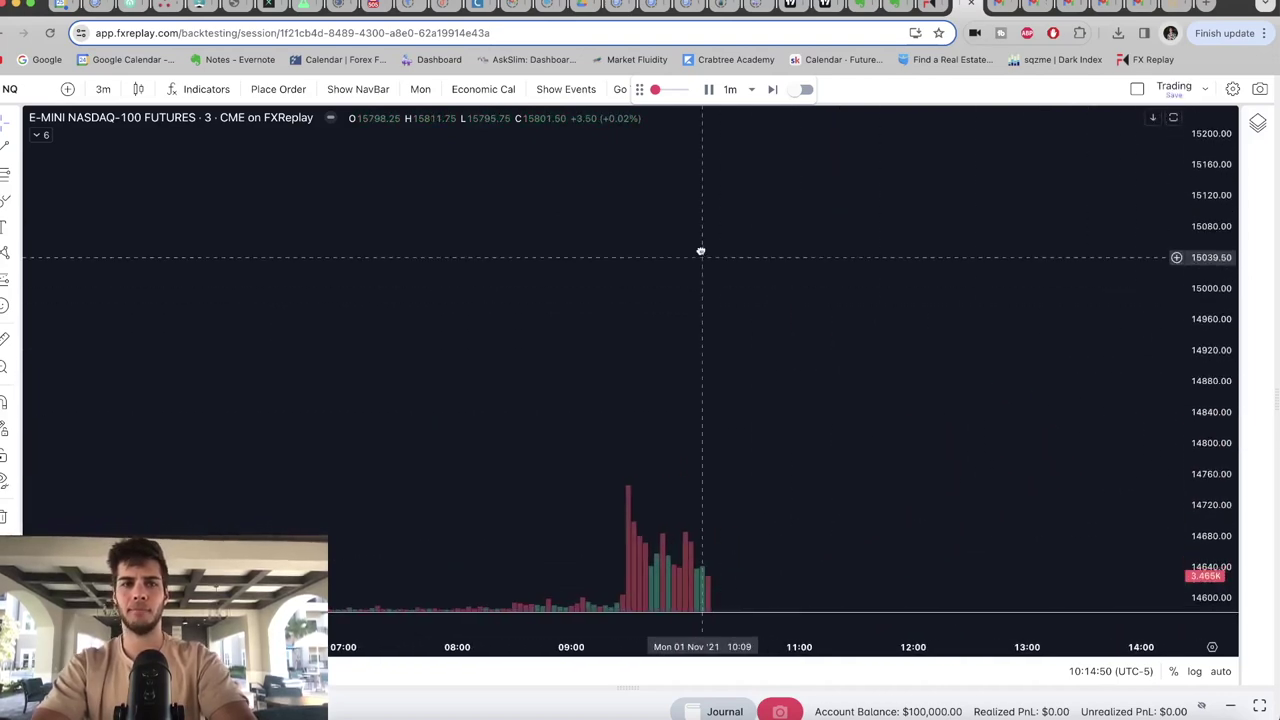
pyautogui.click(105, 90)
pyautogui.click(122, 233)
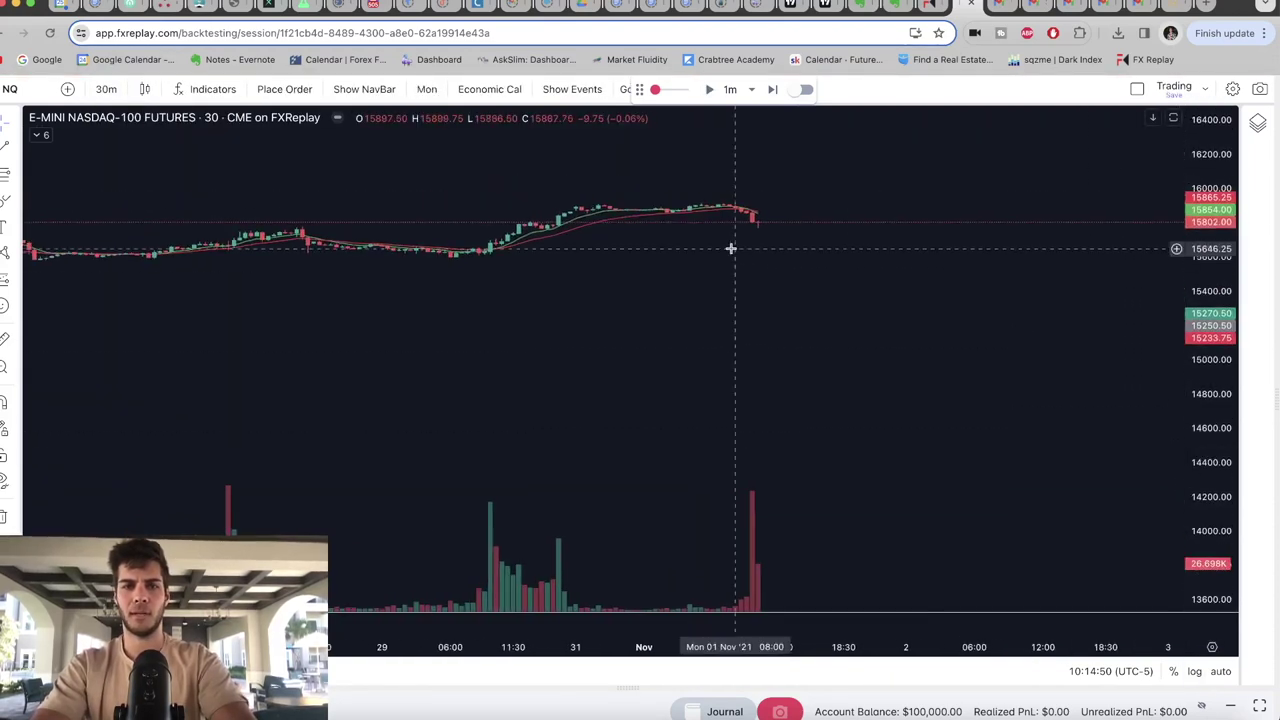
pyautogui.moveTo(731, 248); pyautogui.dragTo(781, 330)
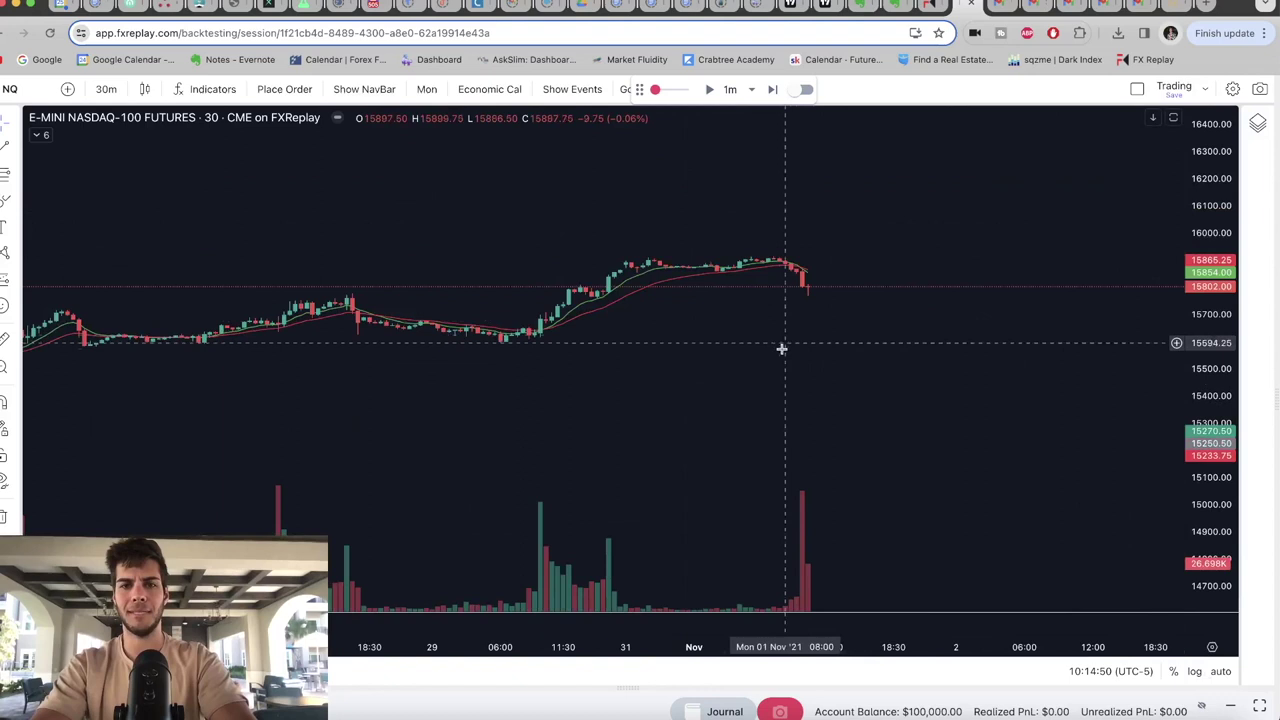
pyautogui.moveTo(1186, 449); pyautogui.dragTo(1003, 277)
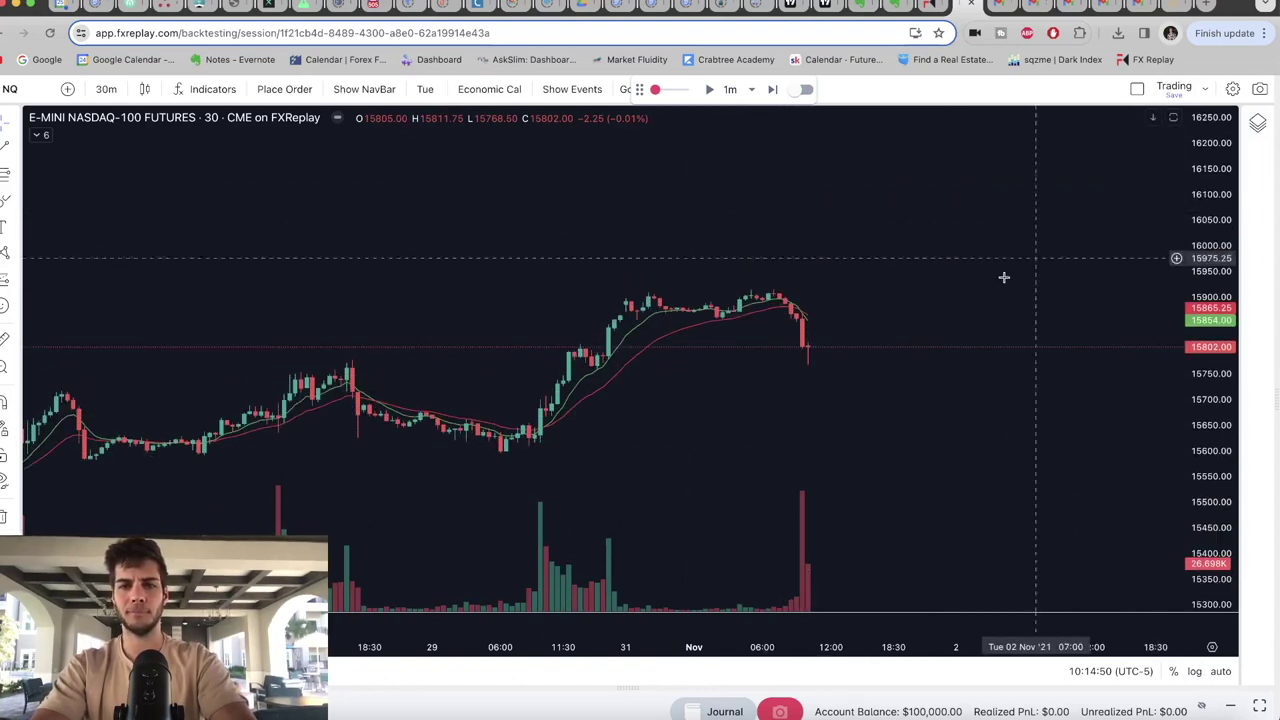
# Step: Set the replay step to 30 minutes and advance sixteen bars into the next morning
pyautogui.click(738, 90)
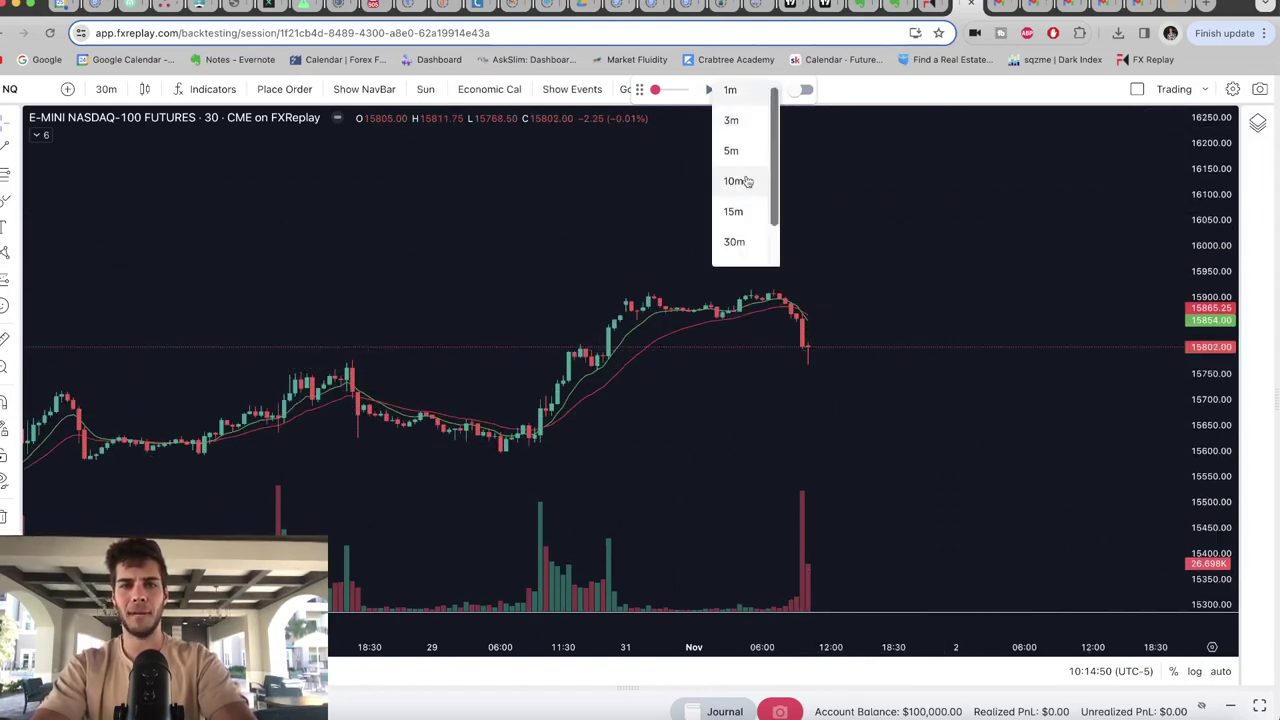
pyautogui.click(736, 236)
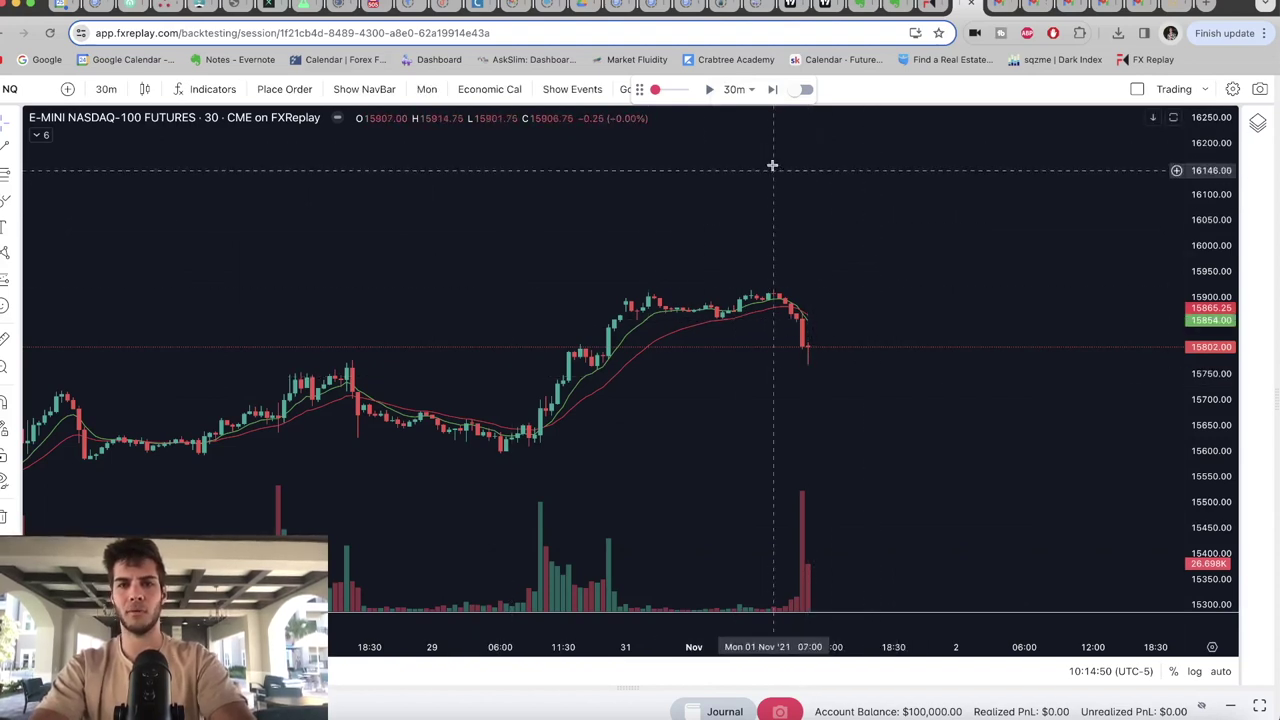
pyautogui.click(771, 89)
pyautogui.click(771, 89)
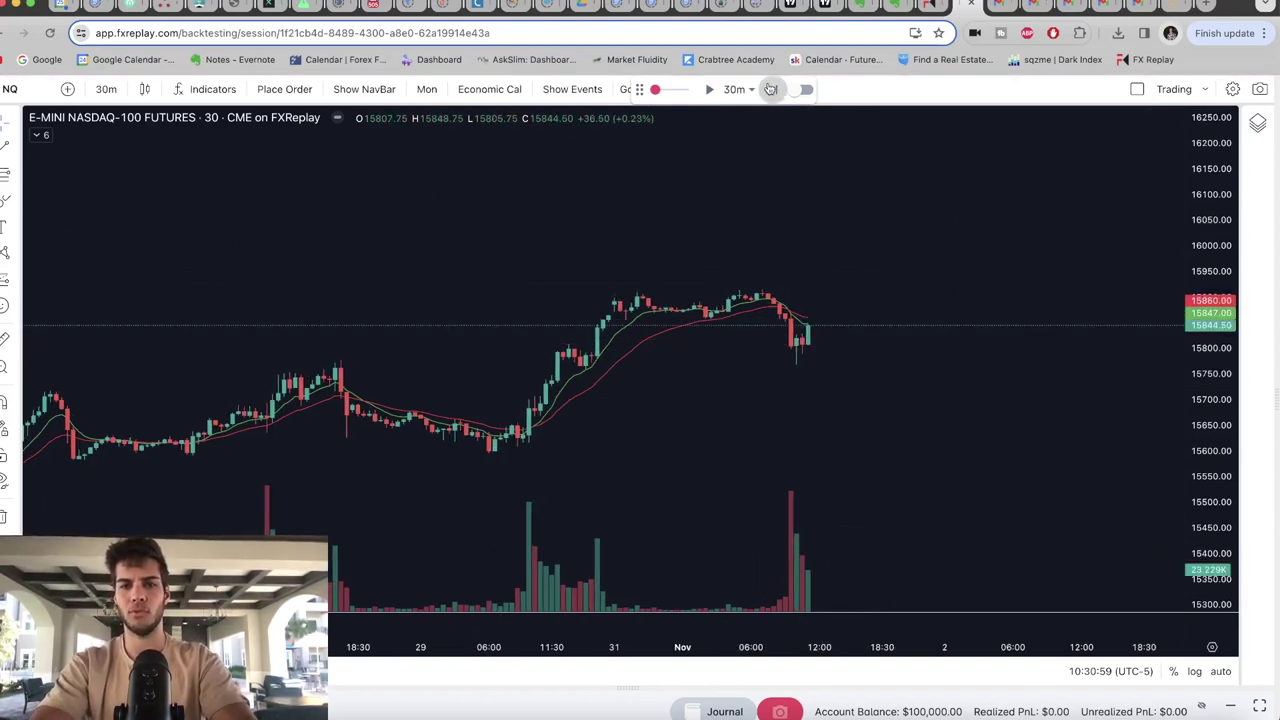
pyautogui.click(771, 89)
pyautogui.click(771, 89)
pyautogui.click(771, 89)
pyautogui.click(771, 89)
pyautogui.click(771, 89)
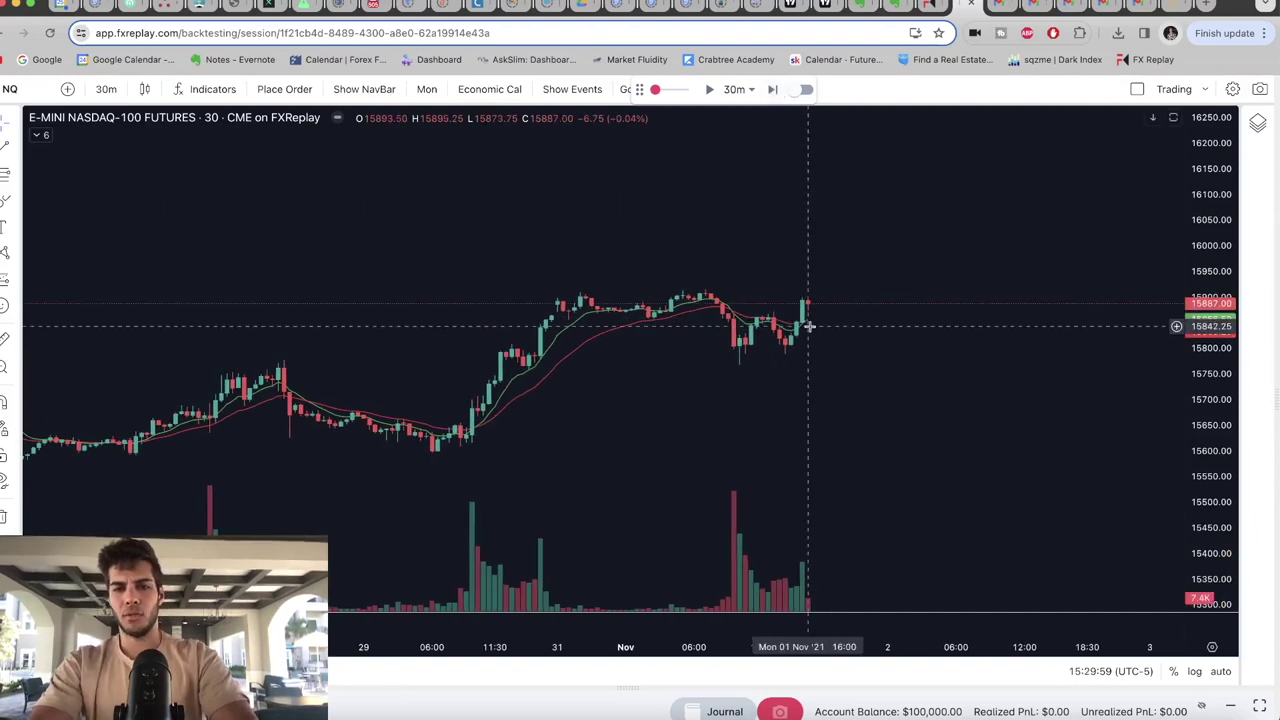
pyautogui.click(772, 90)
pyautogui.click(772, 90)
pyautogui.click(772, 90)
pyautogui.click(772, 90)
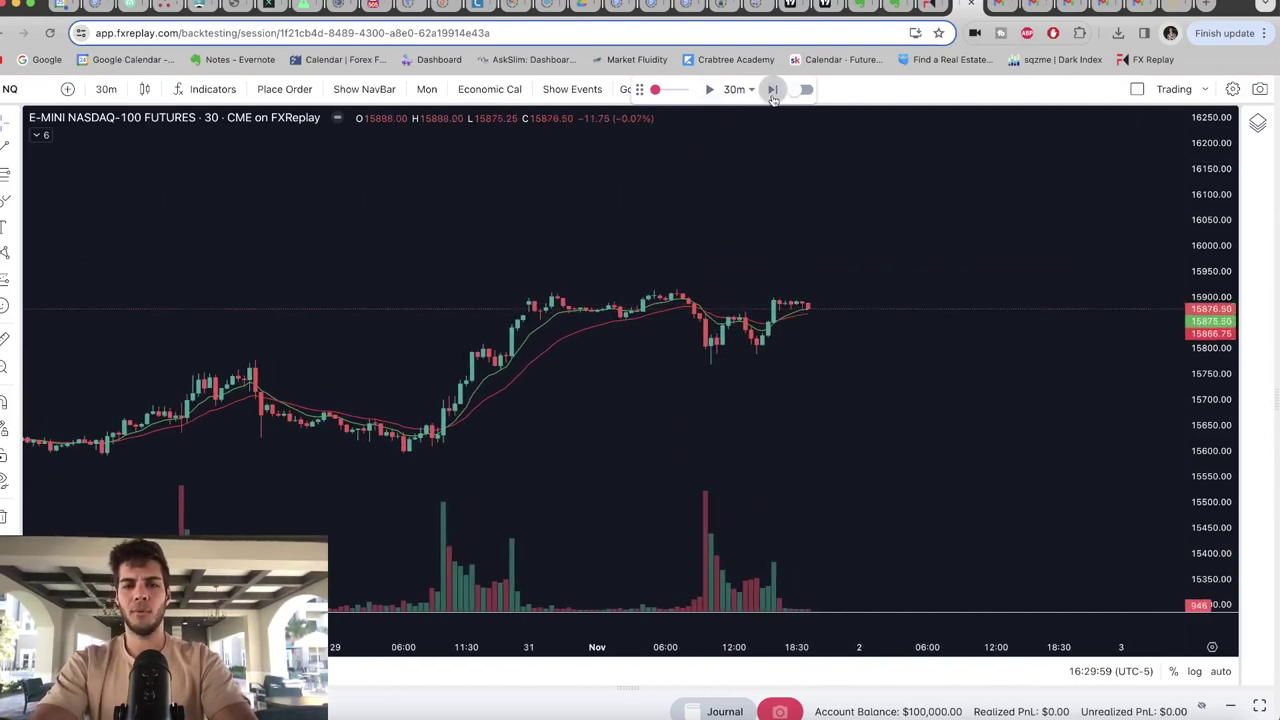
pyautogui.click(772, 90)
pyautogui.click(772, 90)
pyautogui.click(772, 90)
pyautogui.click(772, 90)
pyautogui.click(772, 90)
pyautogui.click(772, 90)
pyautogui.click(772, 90)
pyautogui.click(772, 90)
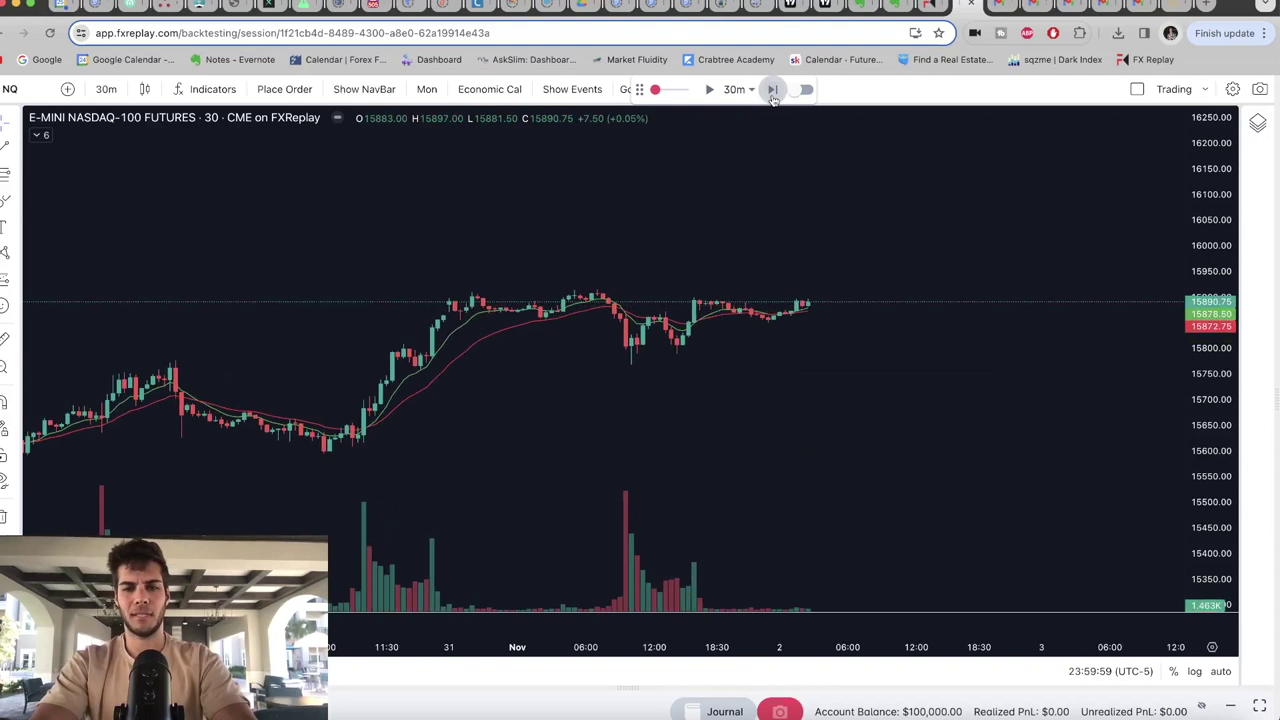
pyautogui.click(772, 90)
pyautogui.click(772, 90)
pyautogui.click(772, 90)
pyautogui.click(772, 90)
pyautogui.click(772, 90)
pyautogui.click(772, 90)
pyautogui.click(772, 90)
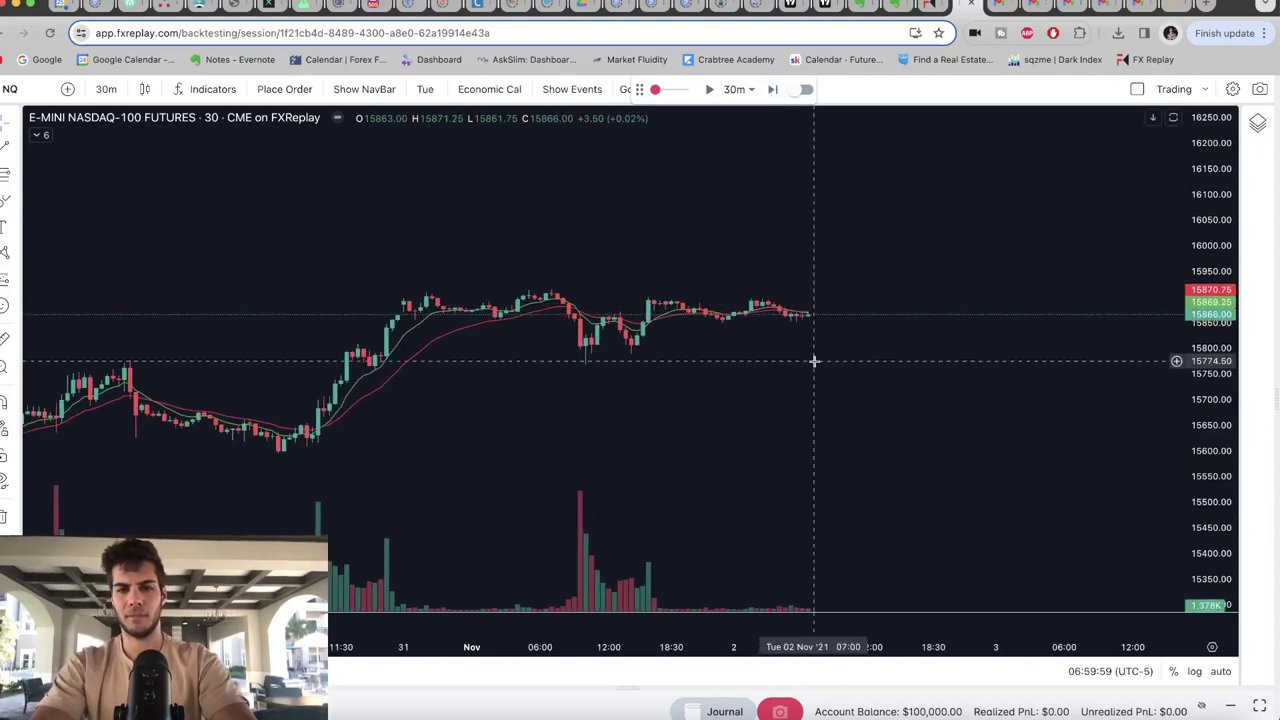
pyautogui.click(772, 90)
pyautogui.click(772, 90)
# Step: Switch the replay step and chart interval to 5 minutes and enlarge the candles
pyautogui.click(738, 89)
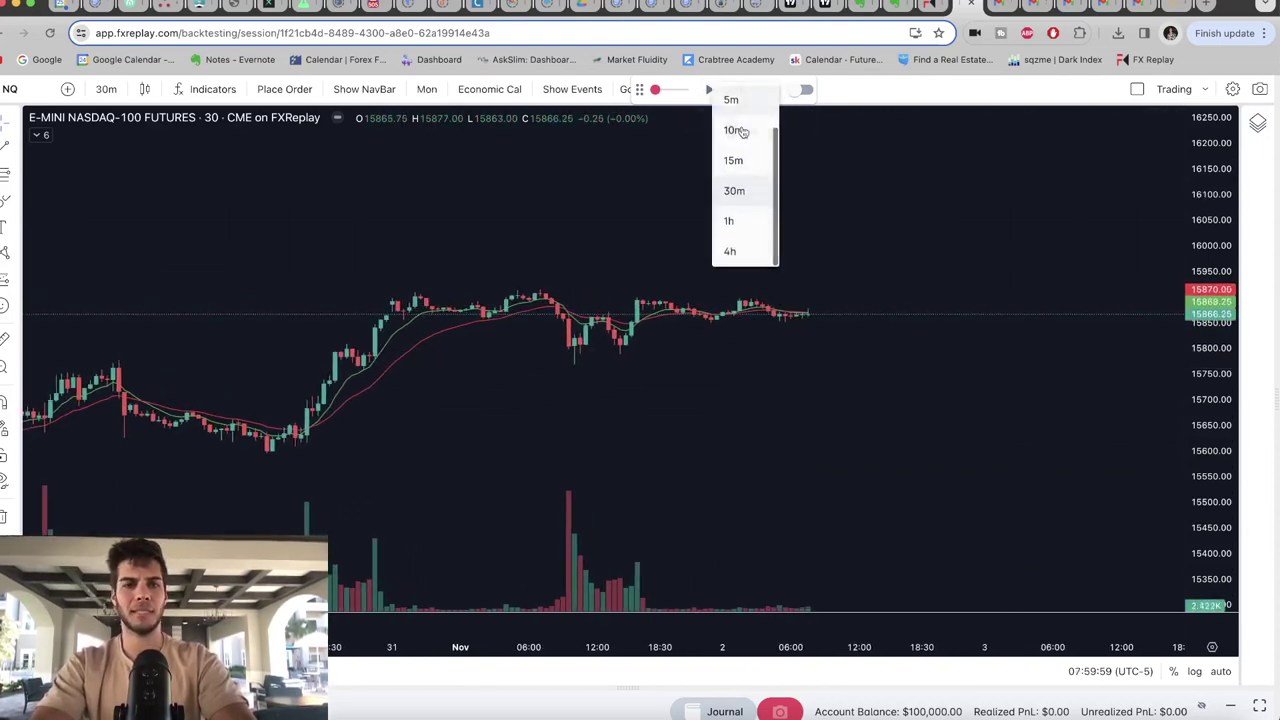
pyautogui.scroll(2, 742, 140)
pyautogui.click(740, 159)
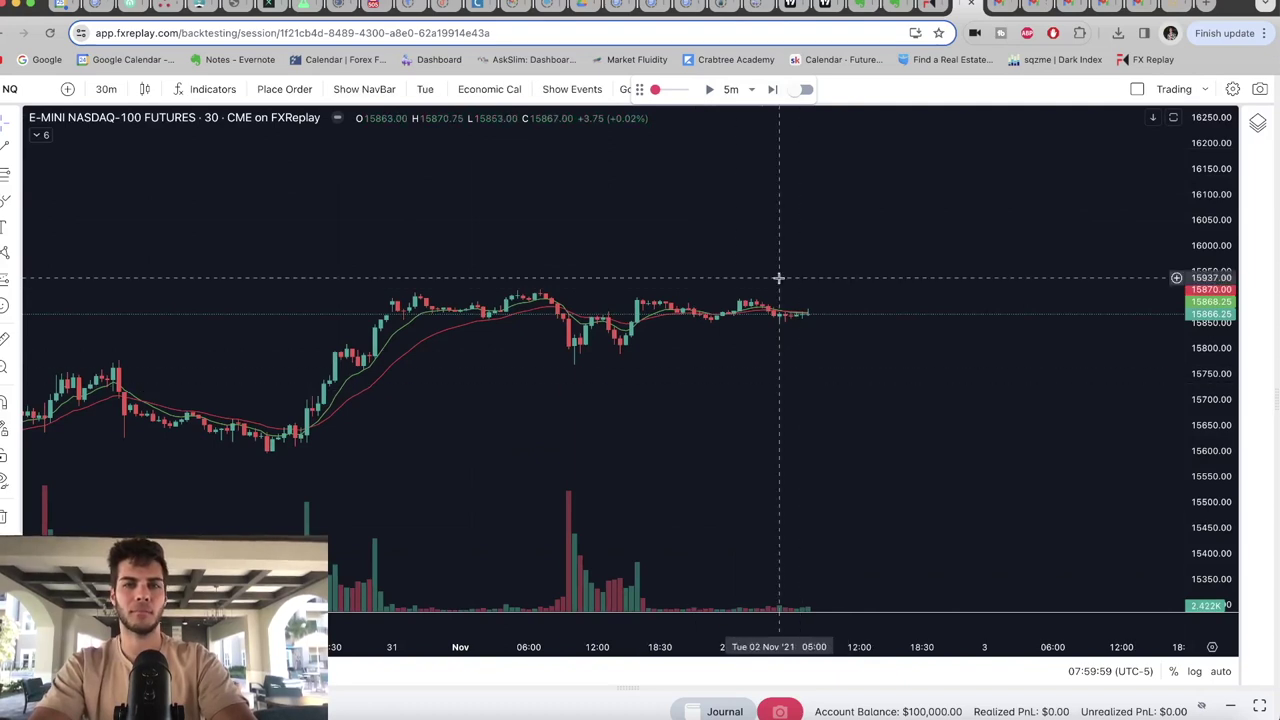
pyautogui.click(105, 89)
pyautogui.click(115, 188)
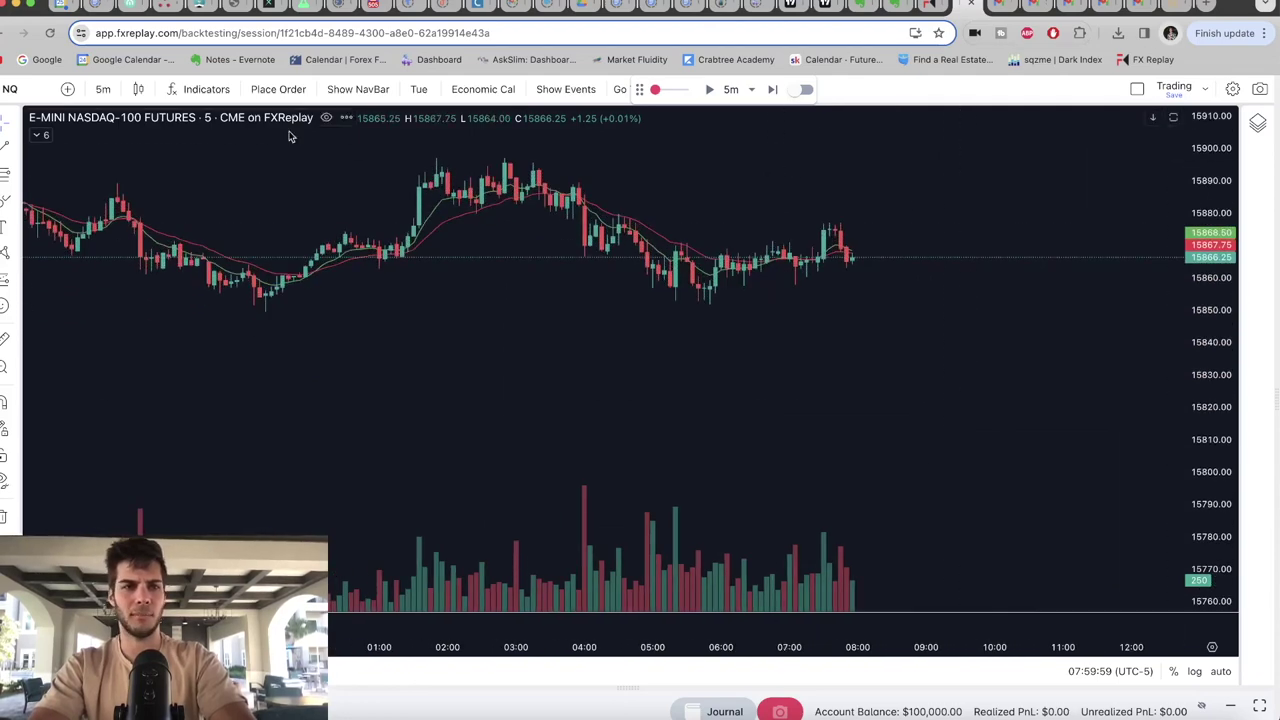
pyautogui.moveTo(1218, 448); pyautogui.dragTo(976, 416)
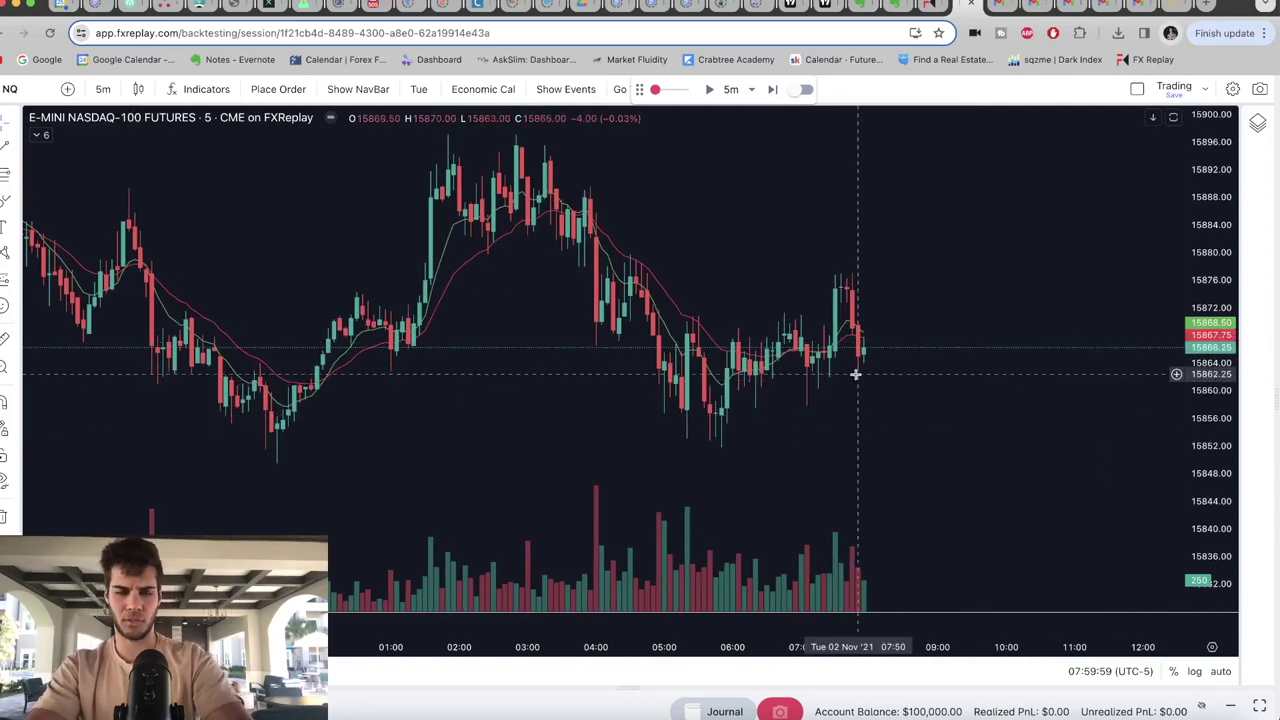
pyautogui.moveTo(855, 372); pyautogui.dragTo(820, 374)
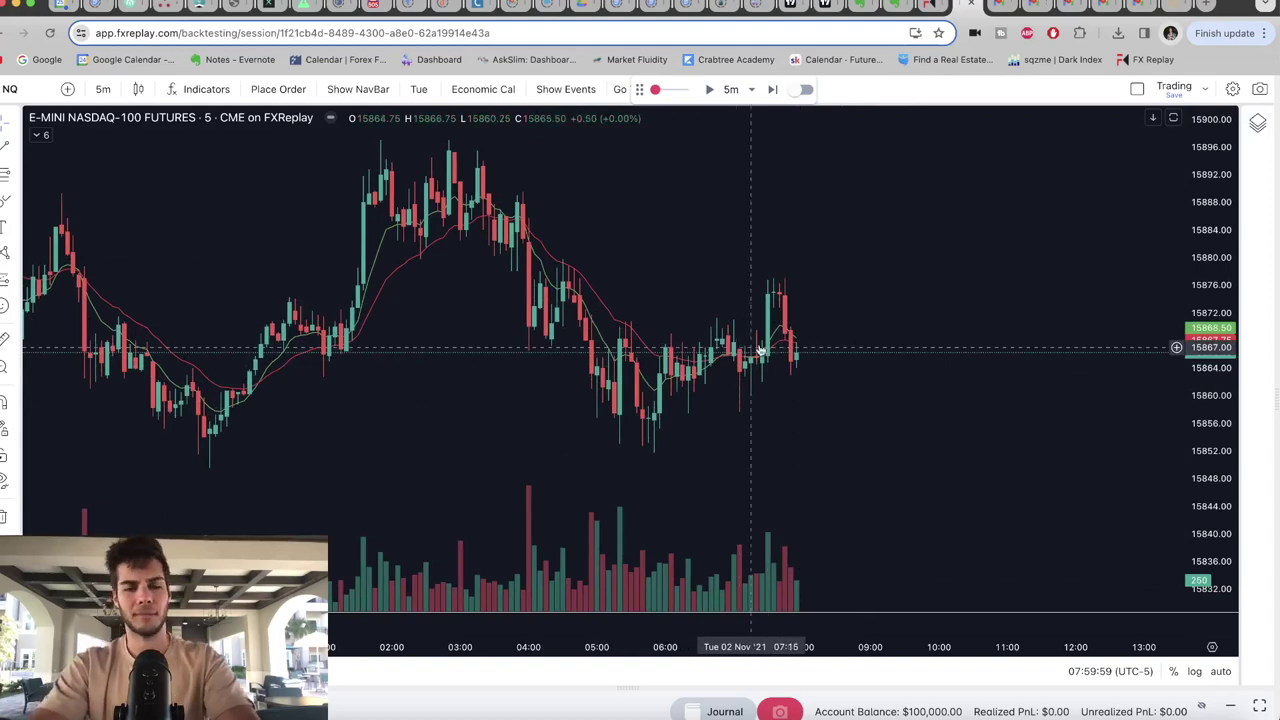
pyautogui.moveTo(778, 388); pyautogui.dragTo(762, 376)
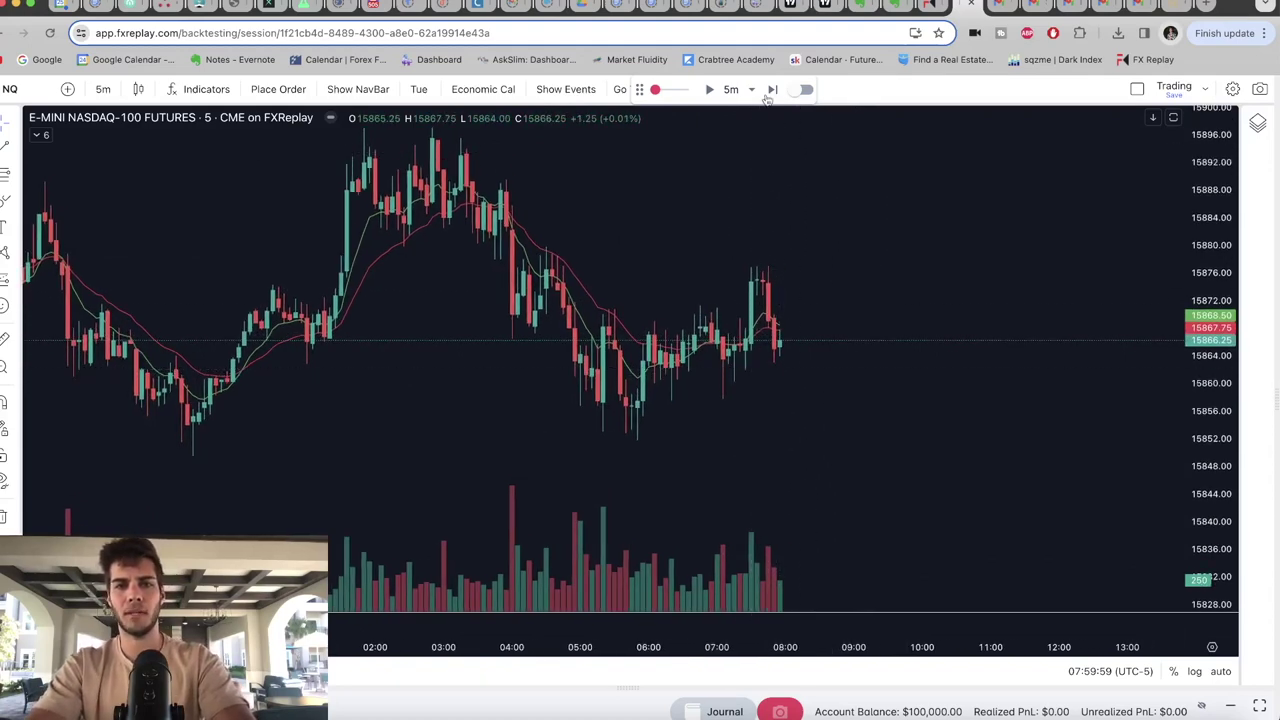
# Step: Step through 5-minute bars of the post-09:30 rally to 10:19:59 on 2 Nov '21
pyautogui.click(772, 89)
pyautogui.click(772, 89)
pyautogui.click(772, 89)
pyautogui.click(772, 89)
pyautogui.click(772, 89)
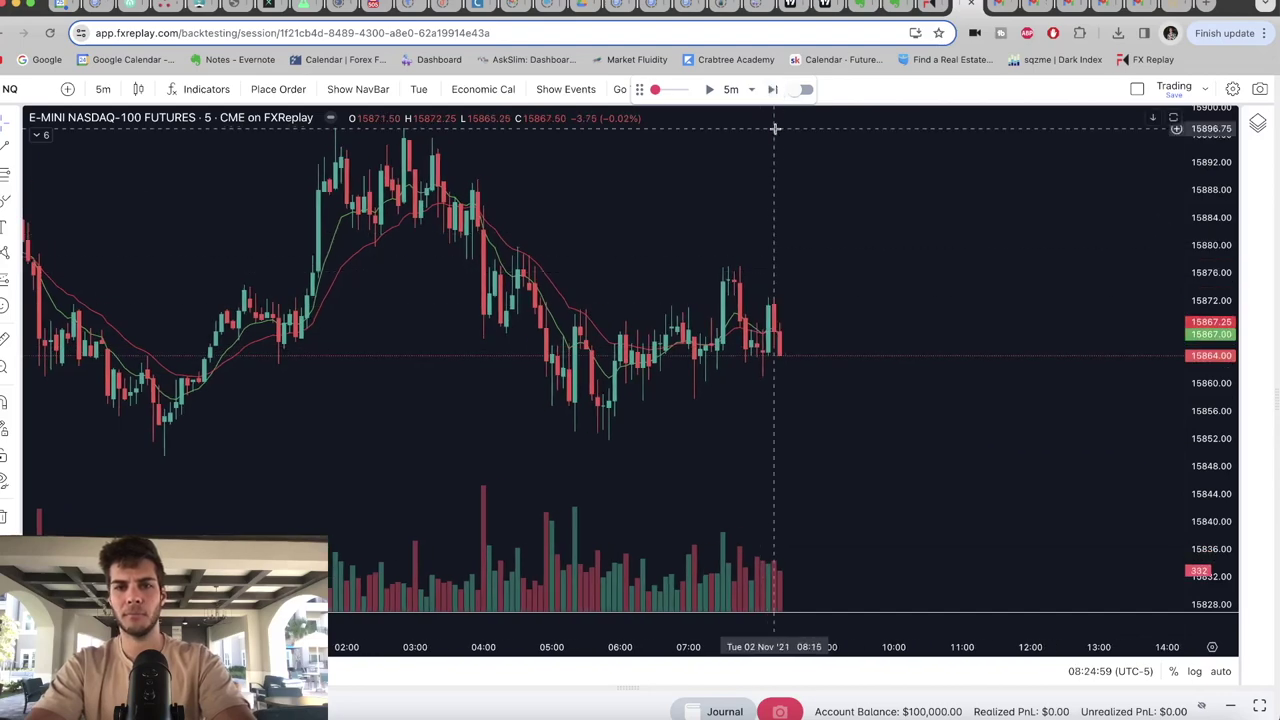
pyautogui.click(772, 89)
pyautogui.click(772, 89)
pyautogui.click(772, 89)
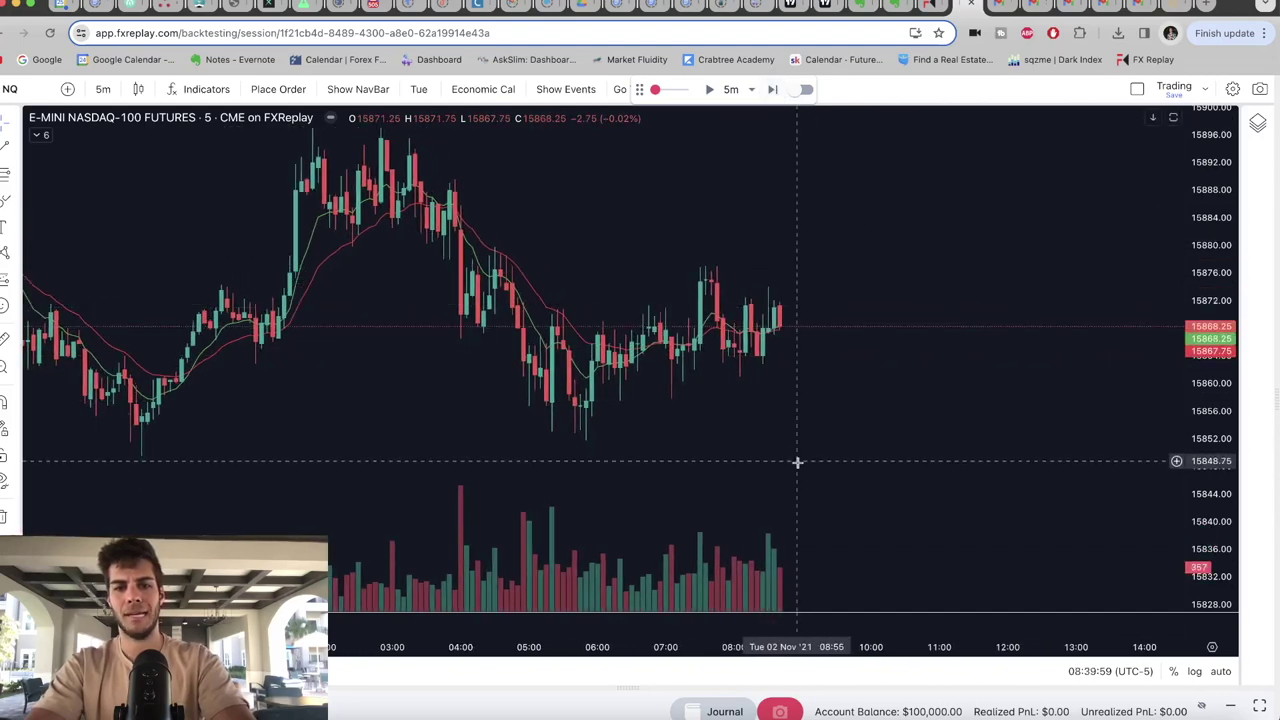
pyautogui.click(769, 89)
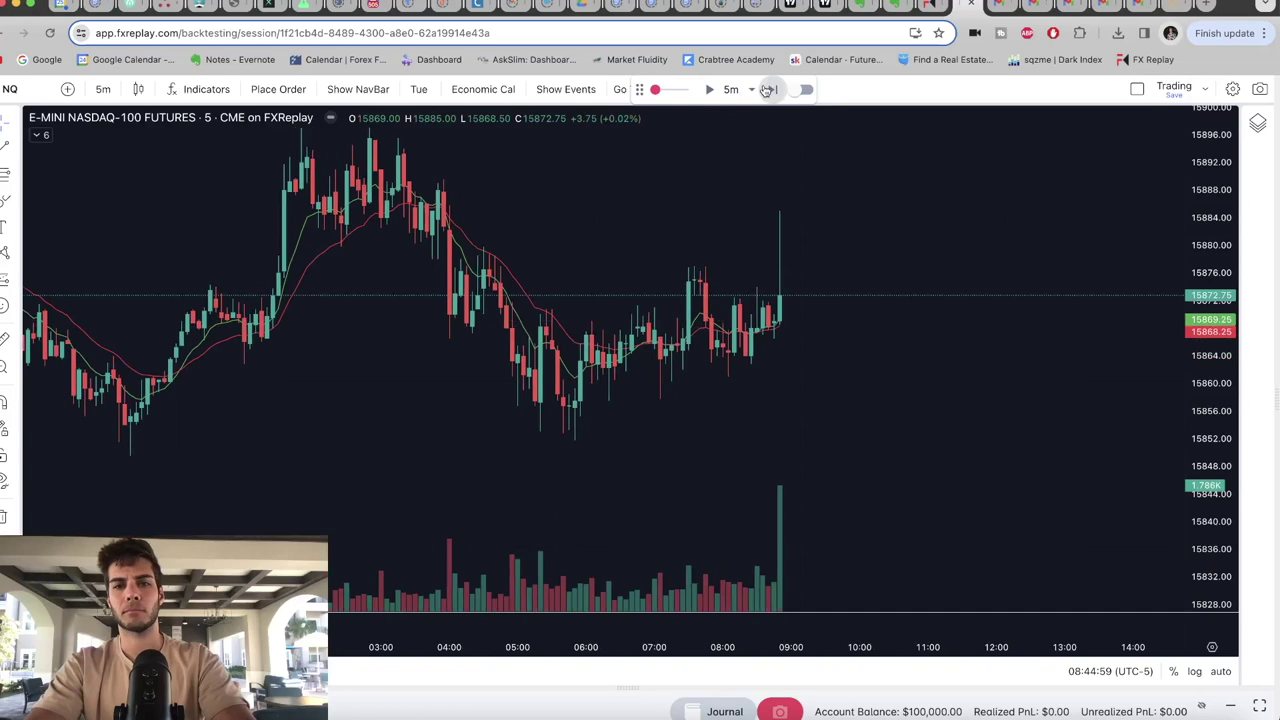
pyautogui.click(768, 89)
pyautogui.click(772, 89)
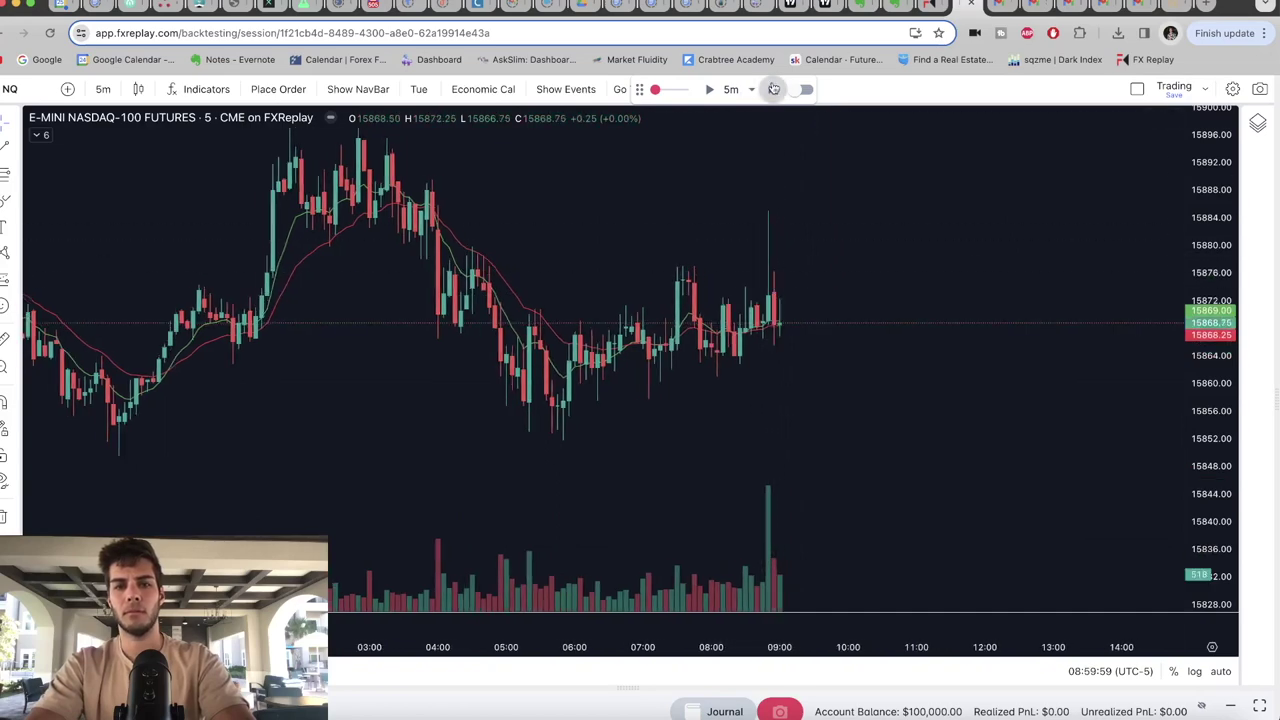
pyautogui.click(773, 89)
pyautogui.click(773, 89)
pyautogui.click(772, 89)
pyautogui.click(772, 89)
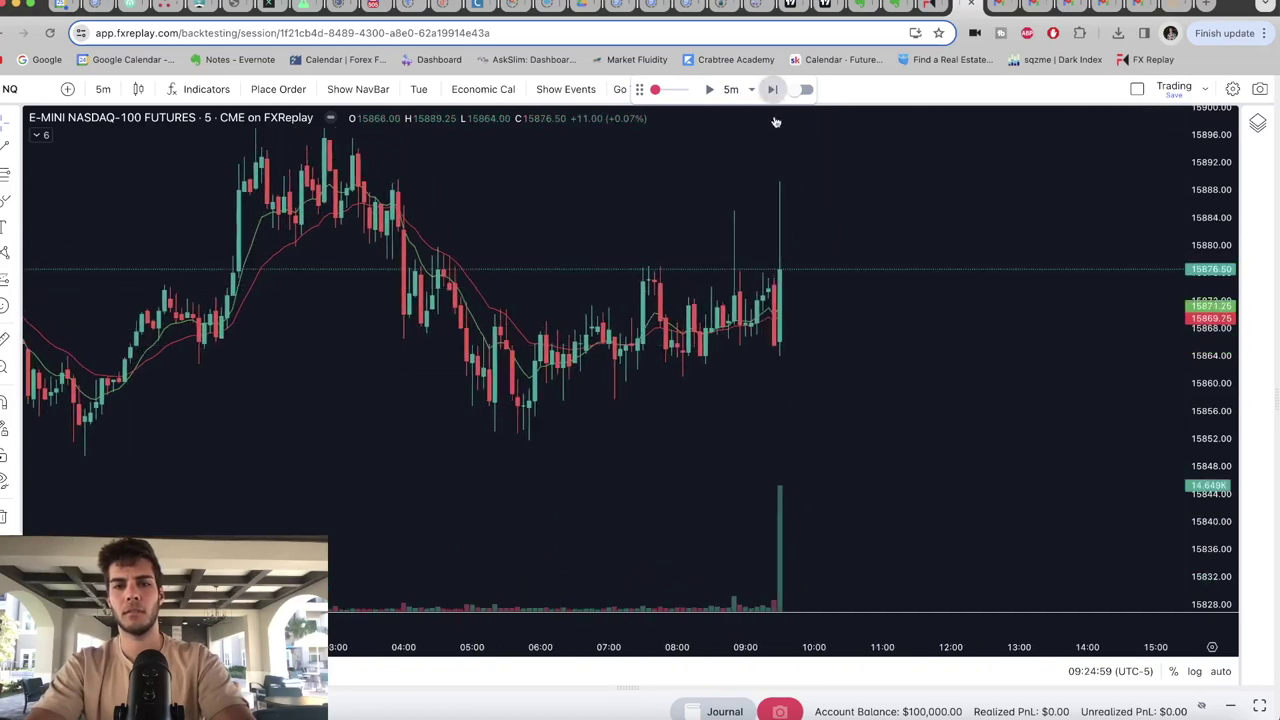
pyautogui.moveTo(837, 286); pyautogui.dragTo(743, 343)
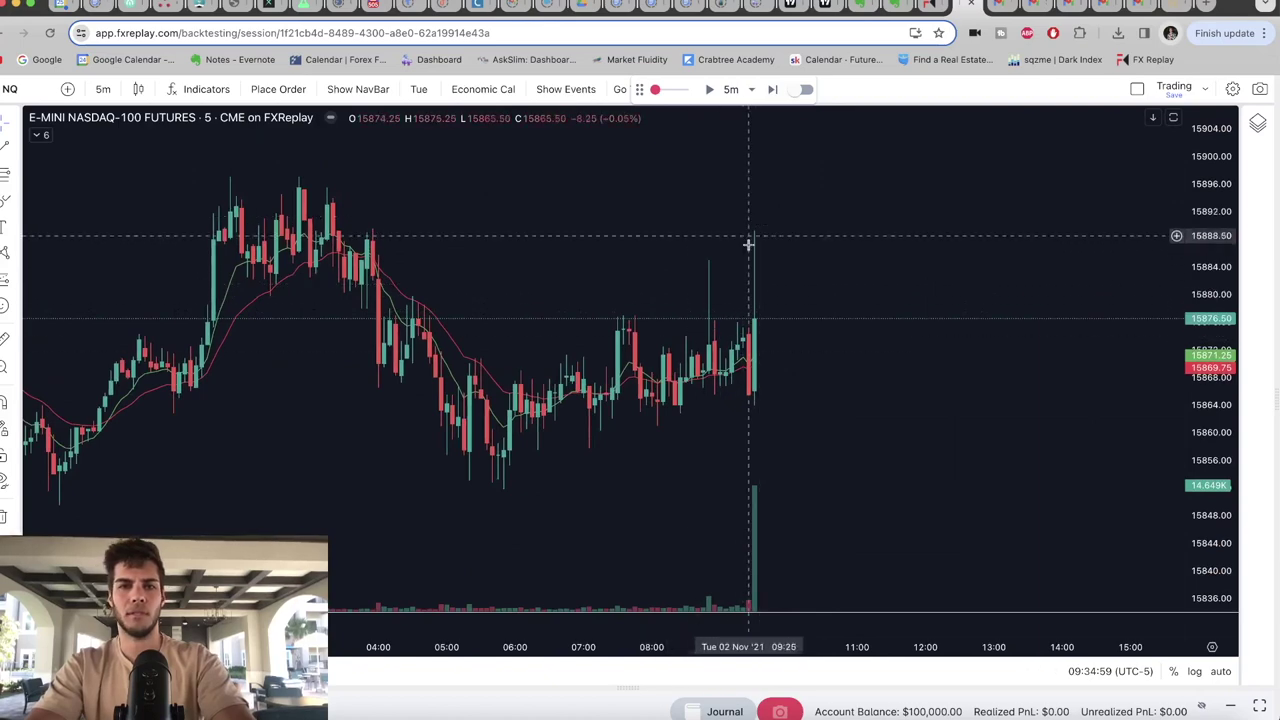
pyautogui.click(772, 89)
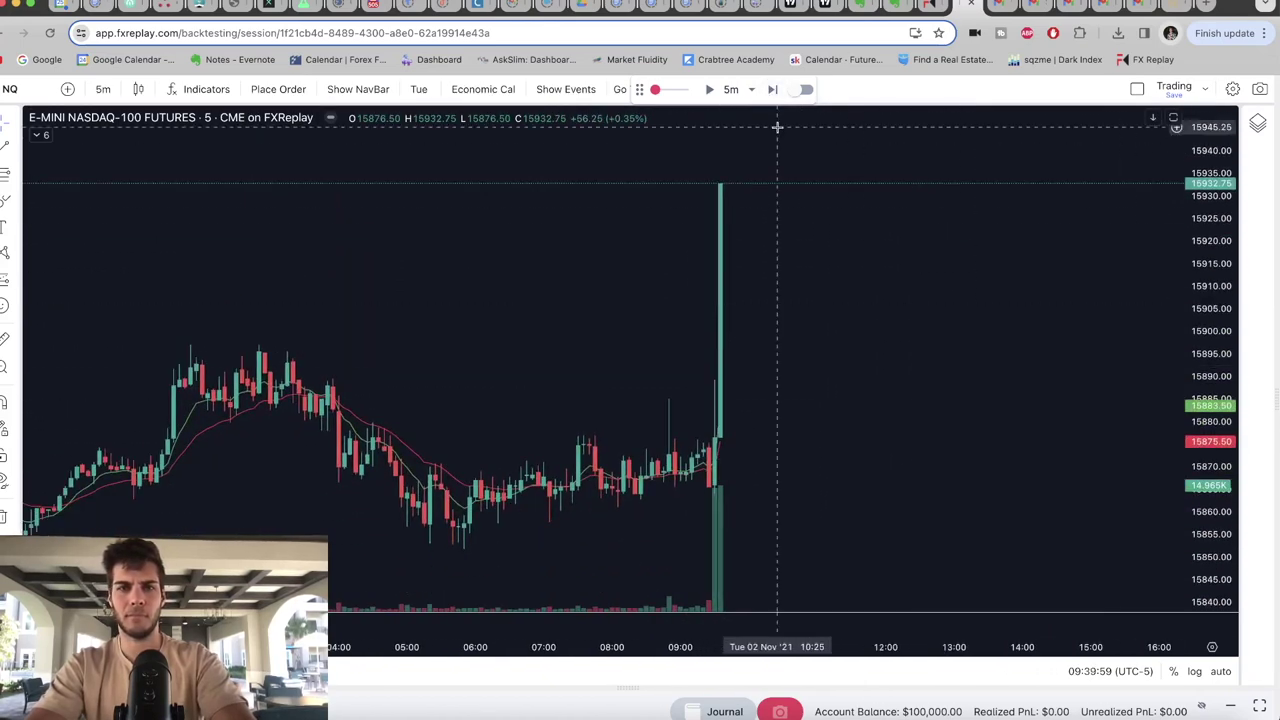
pyautogui.click(772, 89)
pyautogui.click(772, 89)
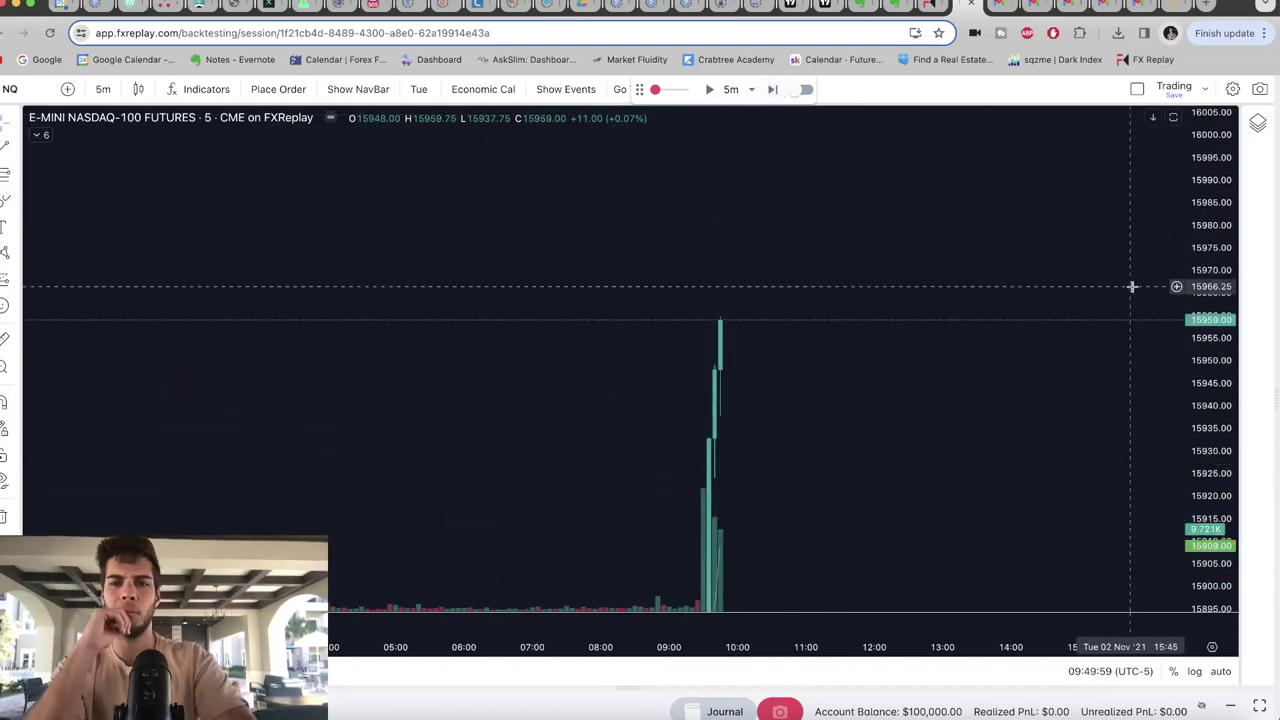
pyautogui.click(772, 89)
pyautogui.click(772, 89)
pyautogui.click(772, 89)
pyautogui.click(772, 89)
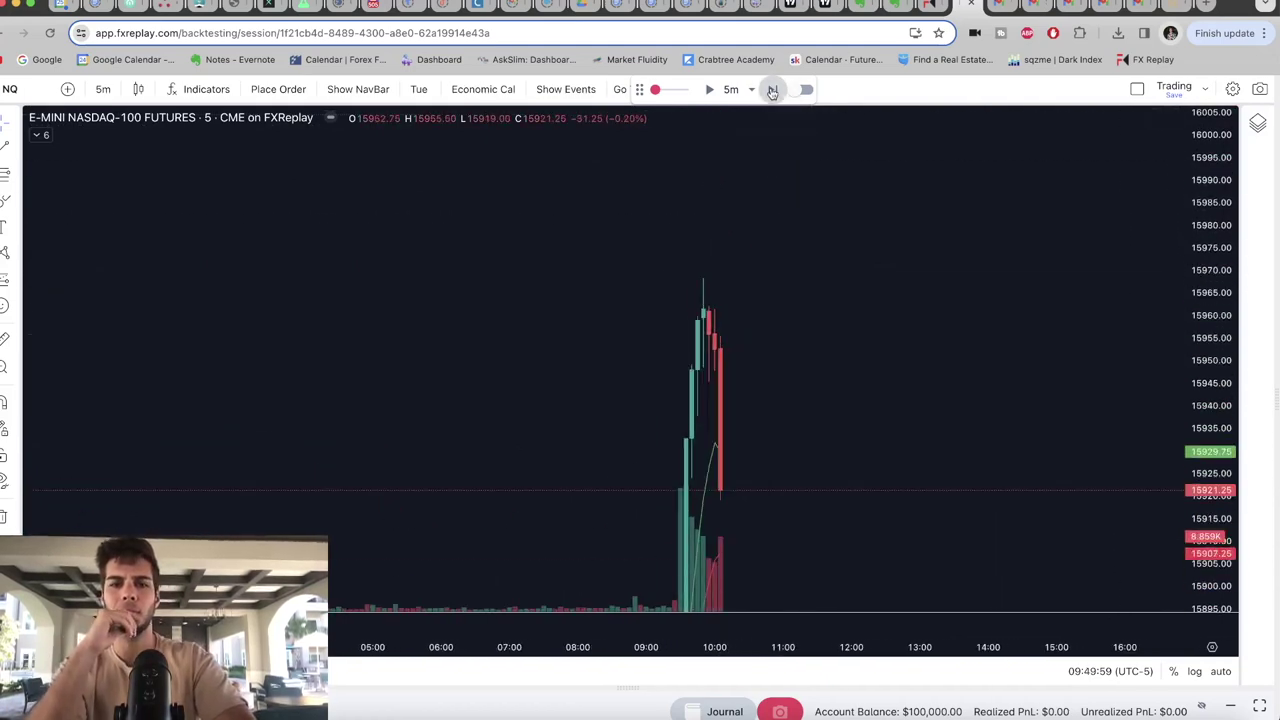
pyautogui.click(772, 89)
pyautogui.click(772, 89)
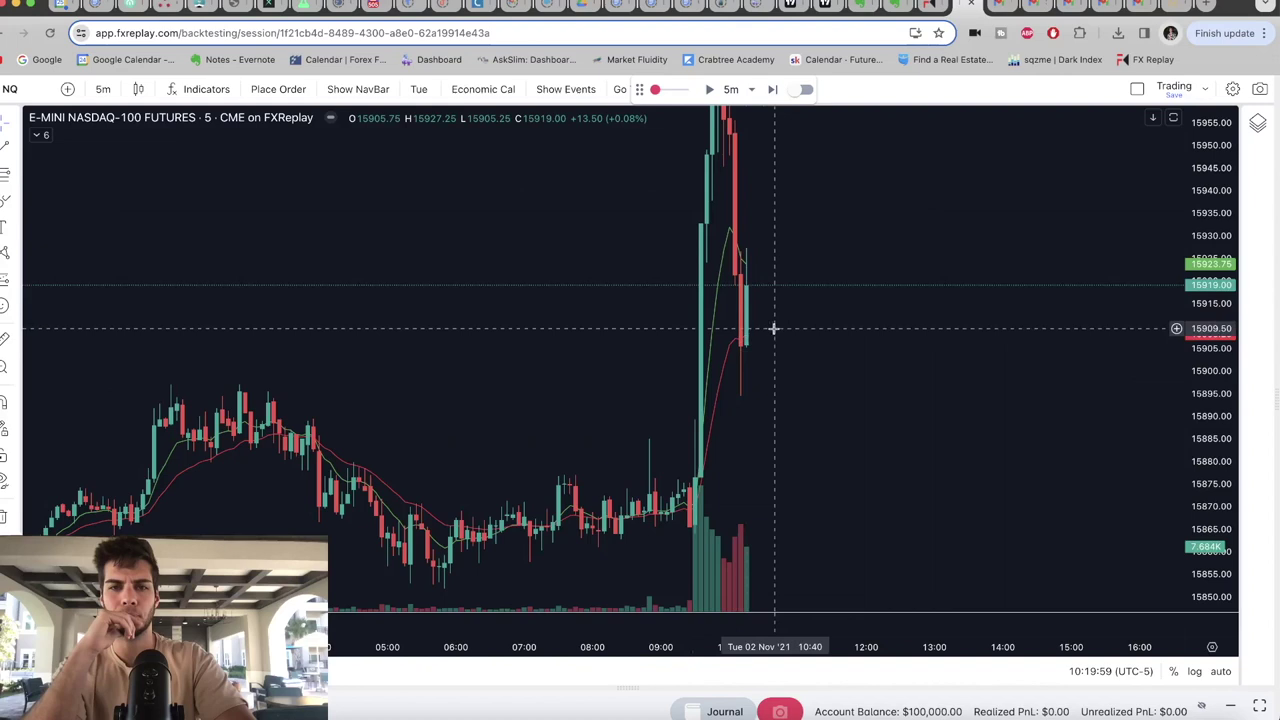
# Step: Draw a long position at entry 15919 with a 25.75-point stop and 26.50-point target
pyautogui.click(5, 286)
pyautogui.click(30, 283)
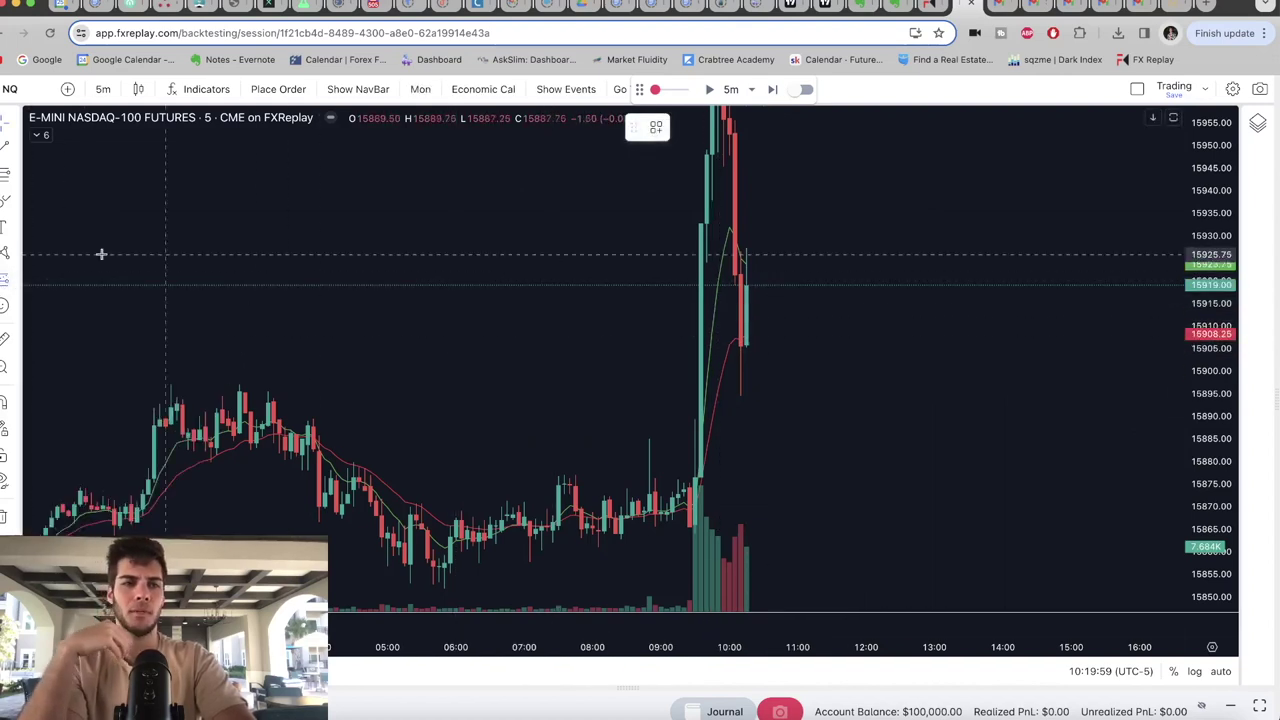
pyautogui.click(764, 286)
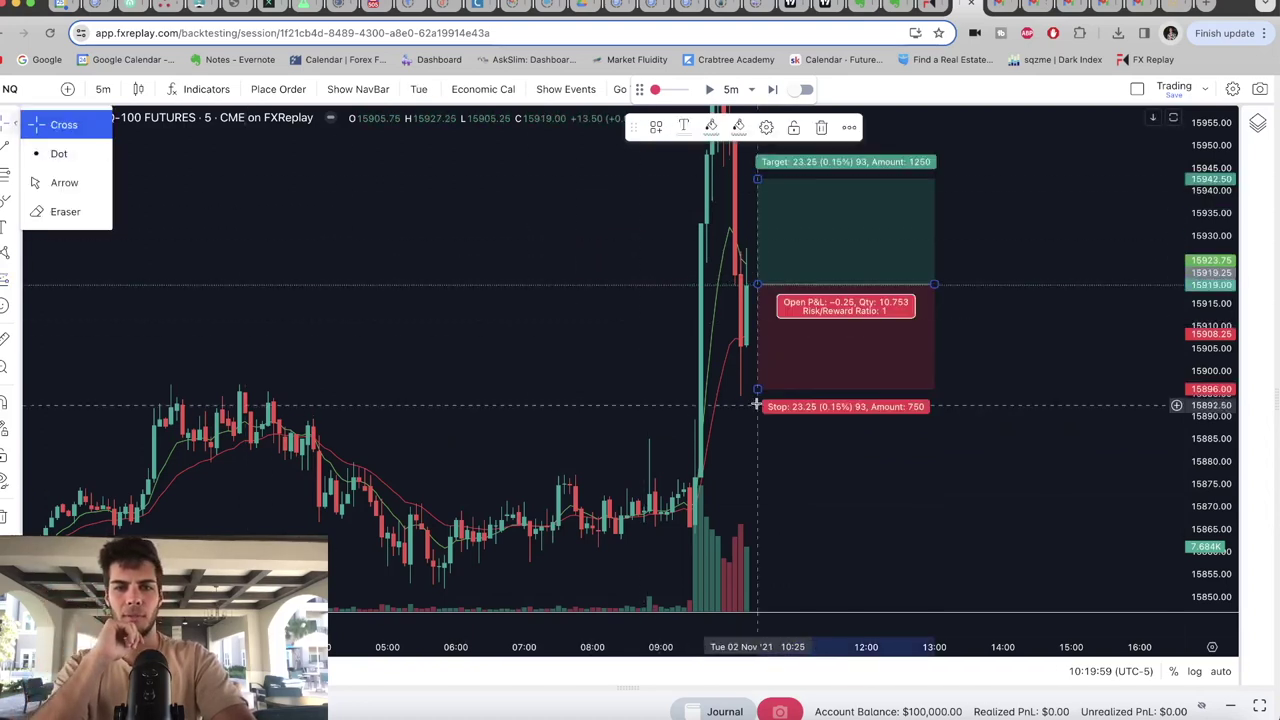
pyautogui.moveTo(758, 387); pyautogui.dragTo(758, 400)
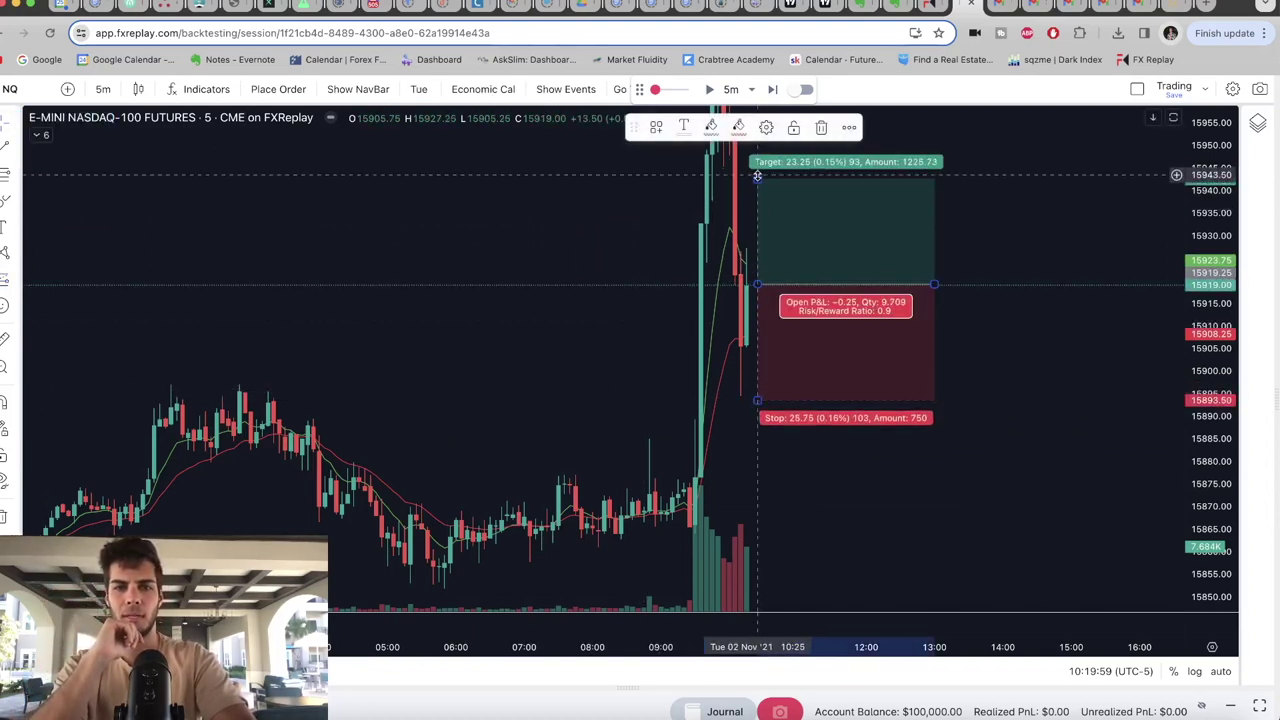
pyautogui.moveTo(757, 175); pyautogui.dragTo(757, 165)
pyautogui.click(674, 209)
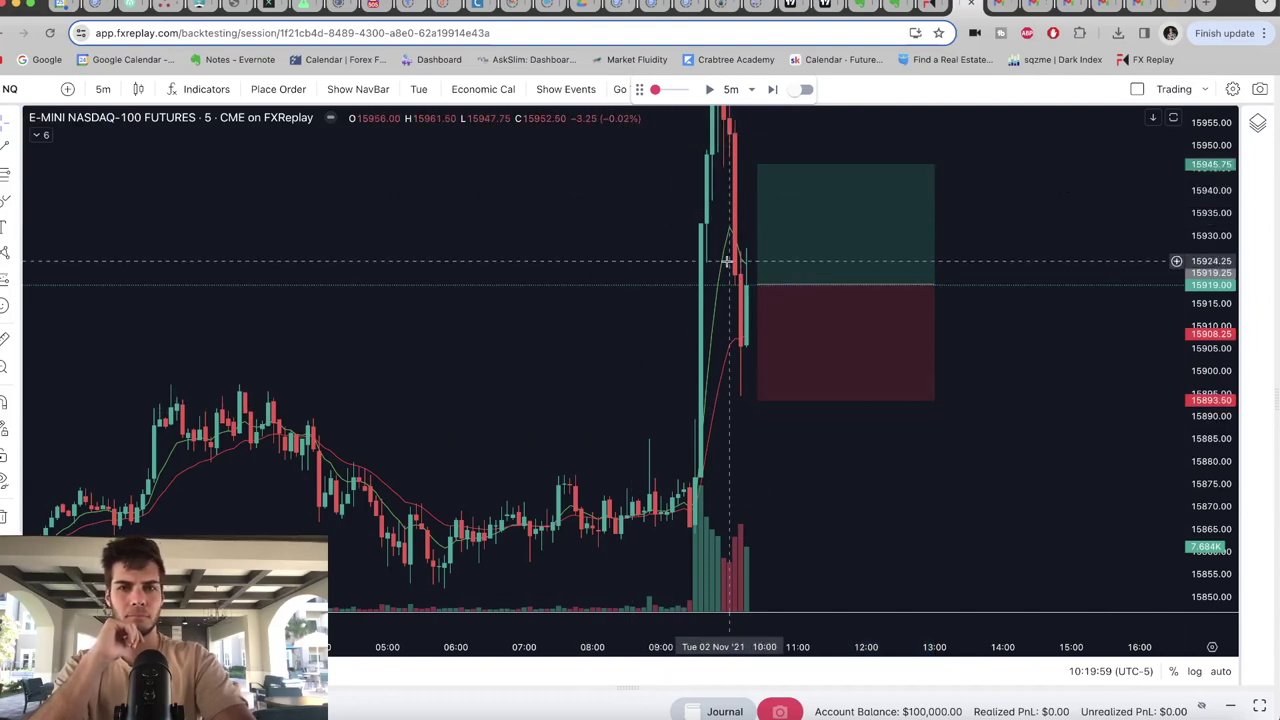
pyautogui.click(772, 284)
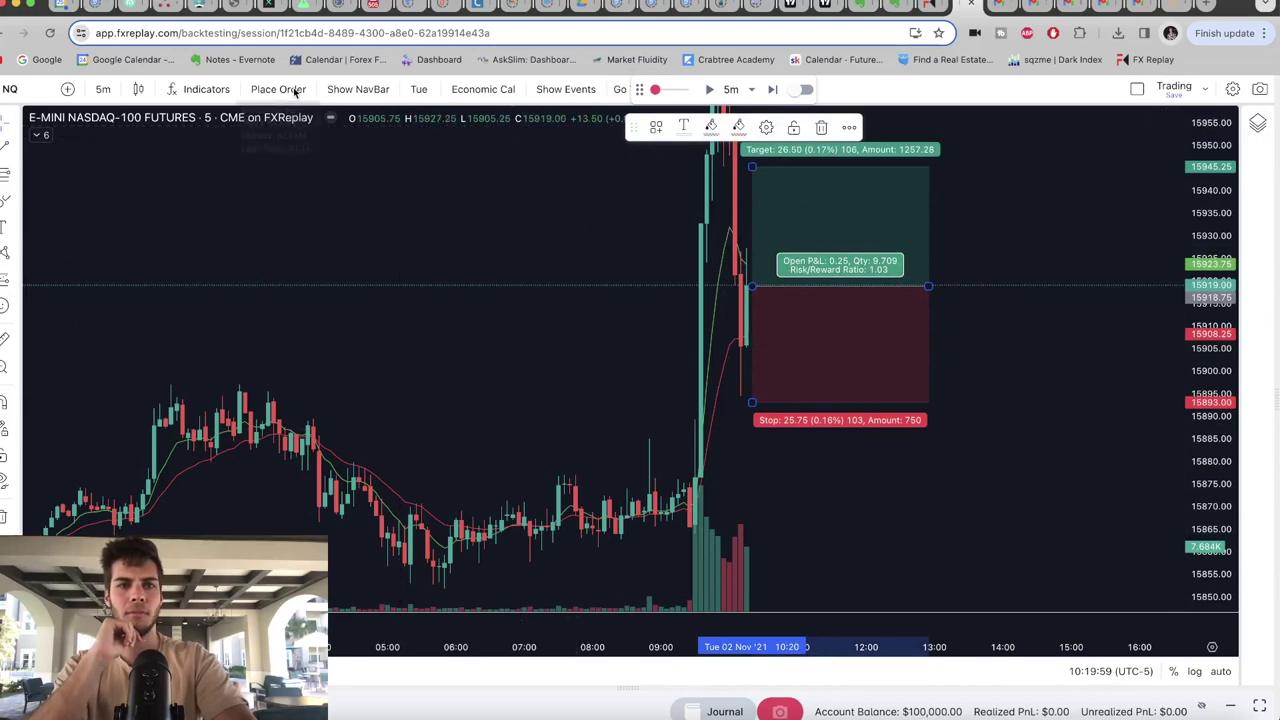
# Step: Place a 1%-risk market buy of 38.46 at 15919 with TP 15945.25 and SL 15893
pyautogui.click(278, 89)
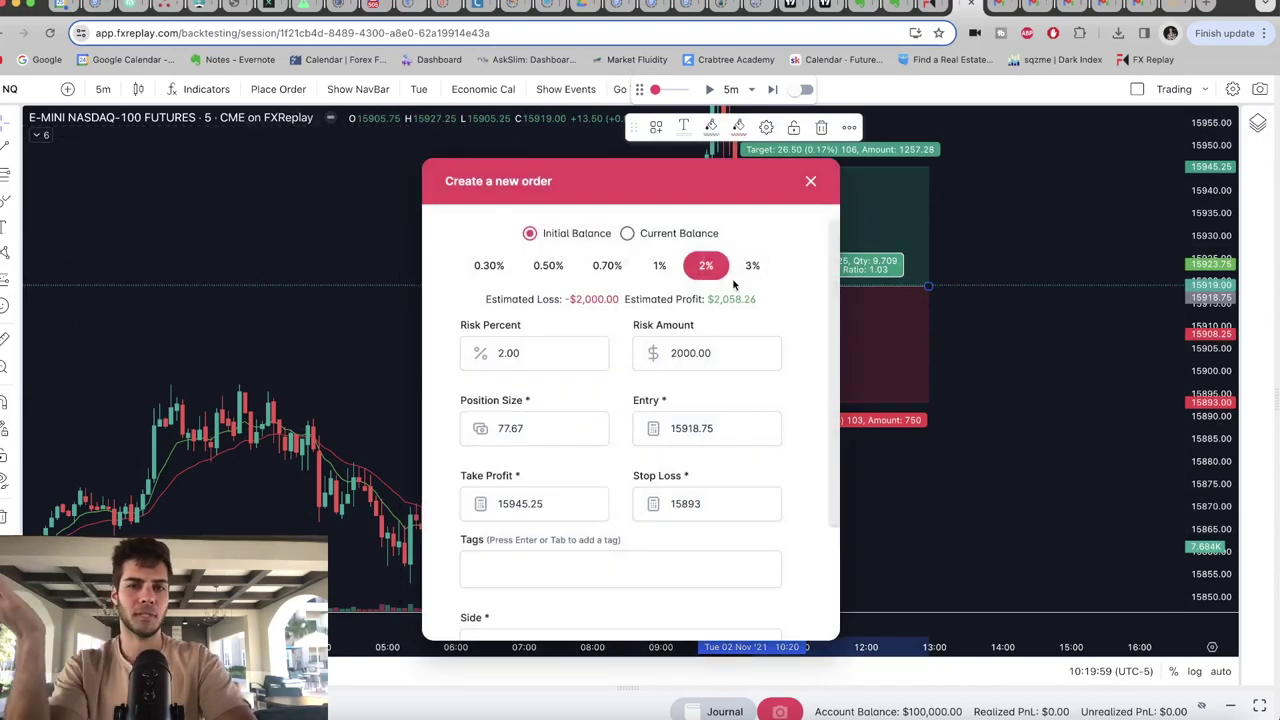
pyautogui.click(662, 266)
pyautogui.scroll(-3, 620, 488)
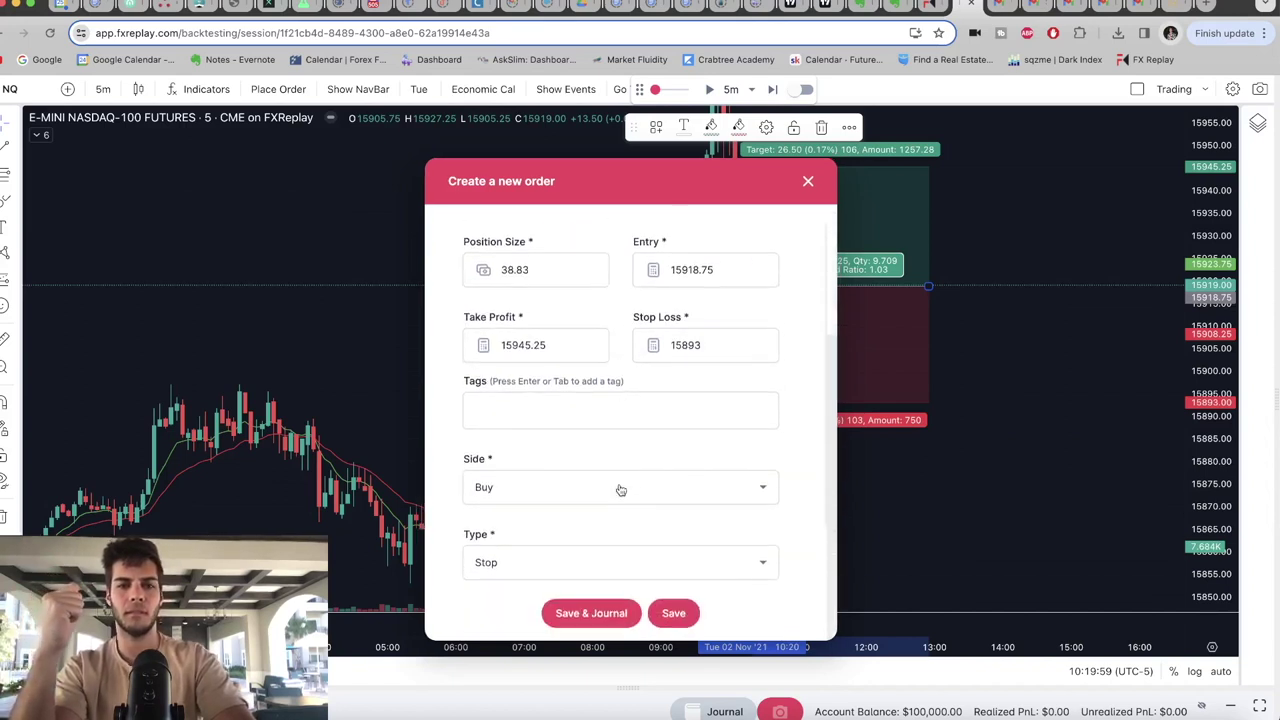
pyautogui.click(611, 563)
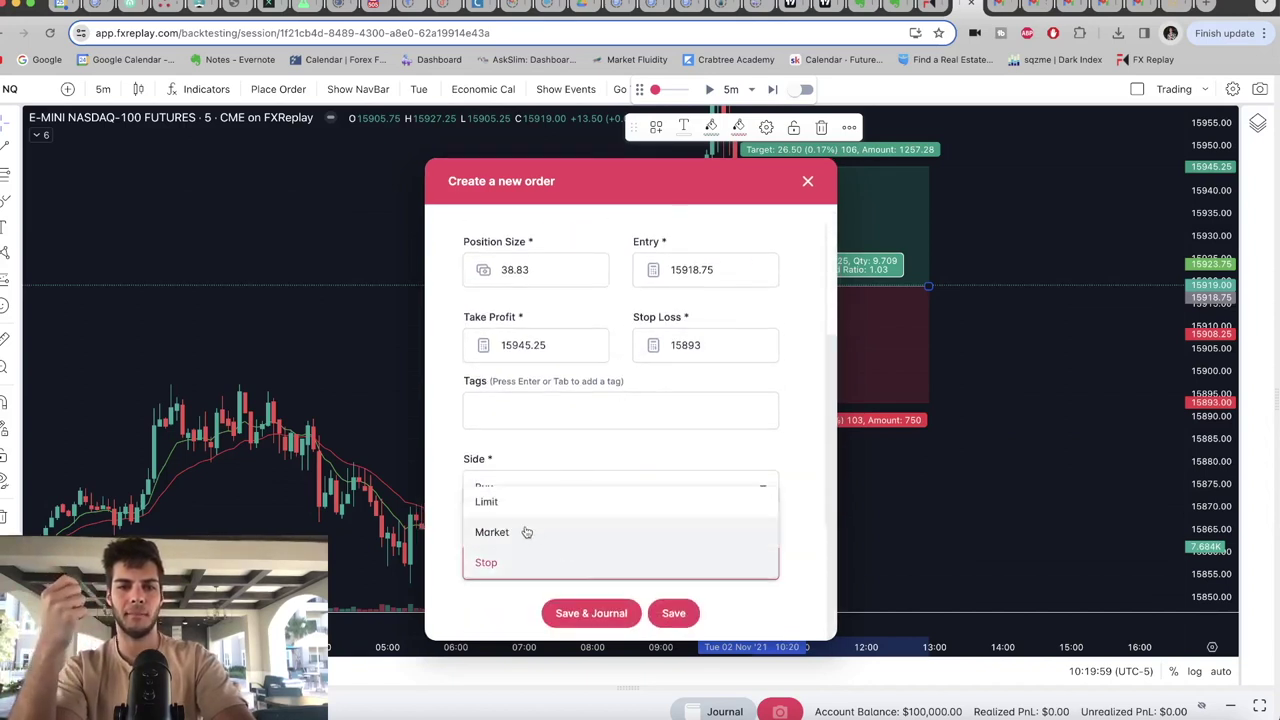
pyautogui.click(509, 503)
pyautogui.scroll(1, 540, 425)
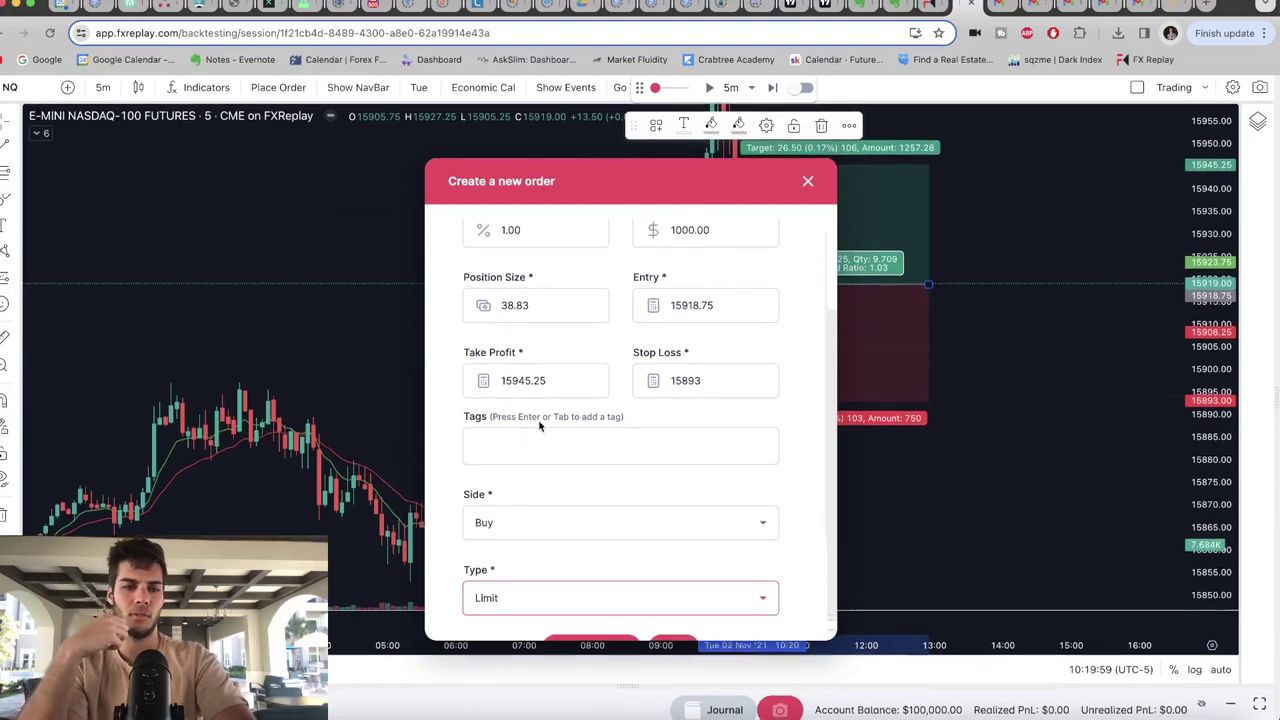
pyautogui.click(540, 597)
pyautogui.click(510, 626)
pyautogui.scroll(-1, 600, 570)
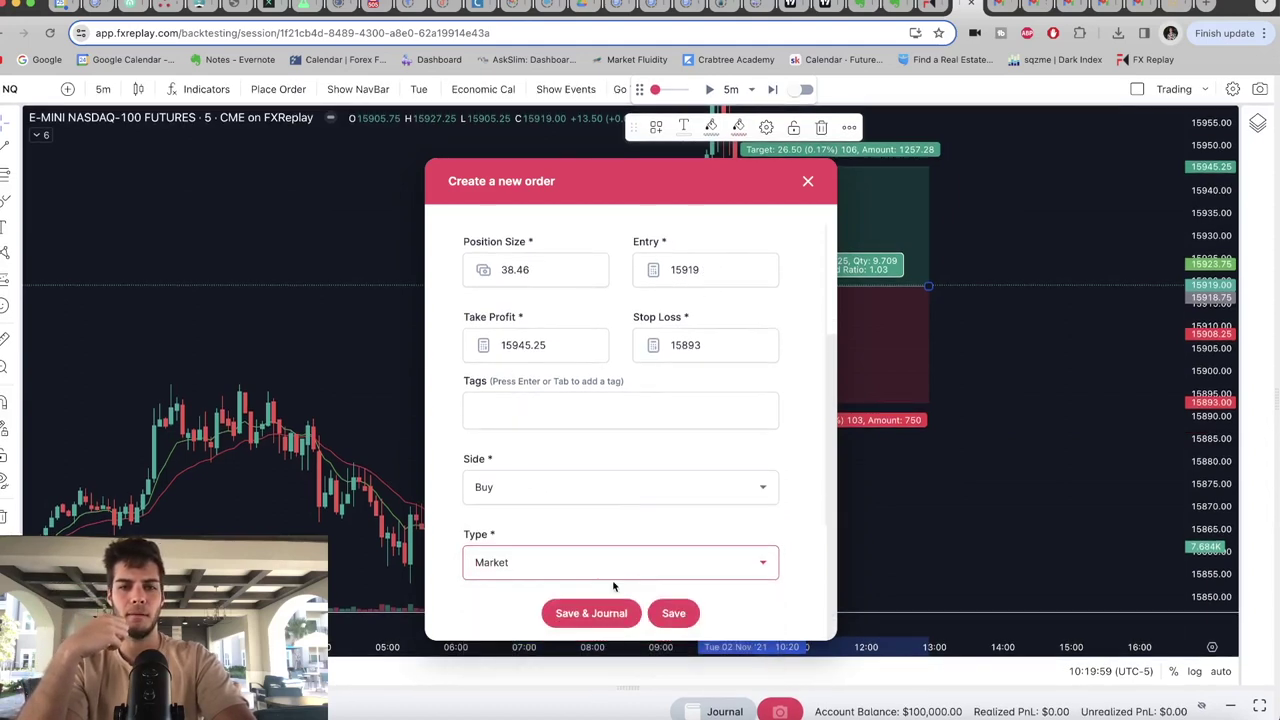
pyautogui.scroll(3, 604, 513)
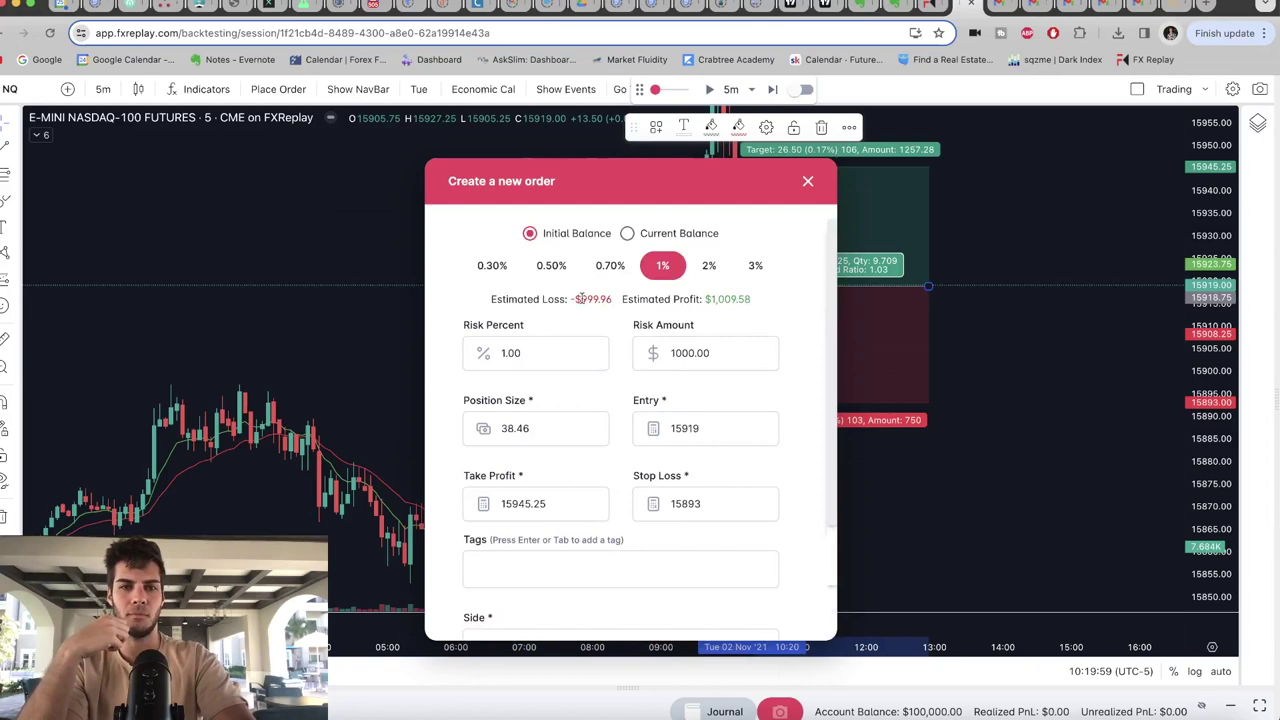
pyautogui.scroll(-3, 653, 345)
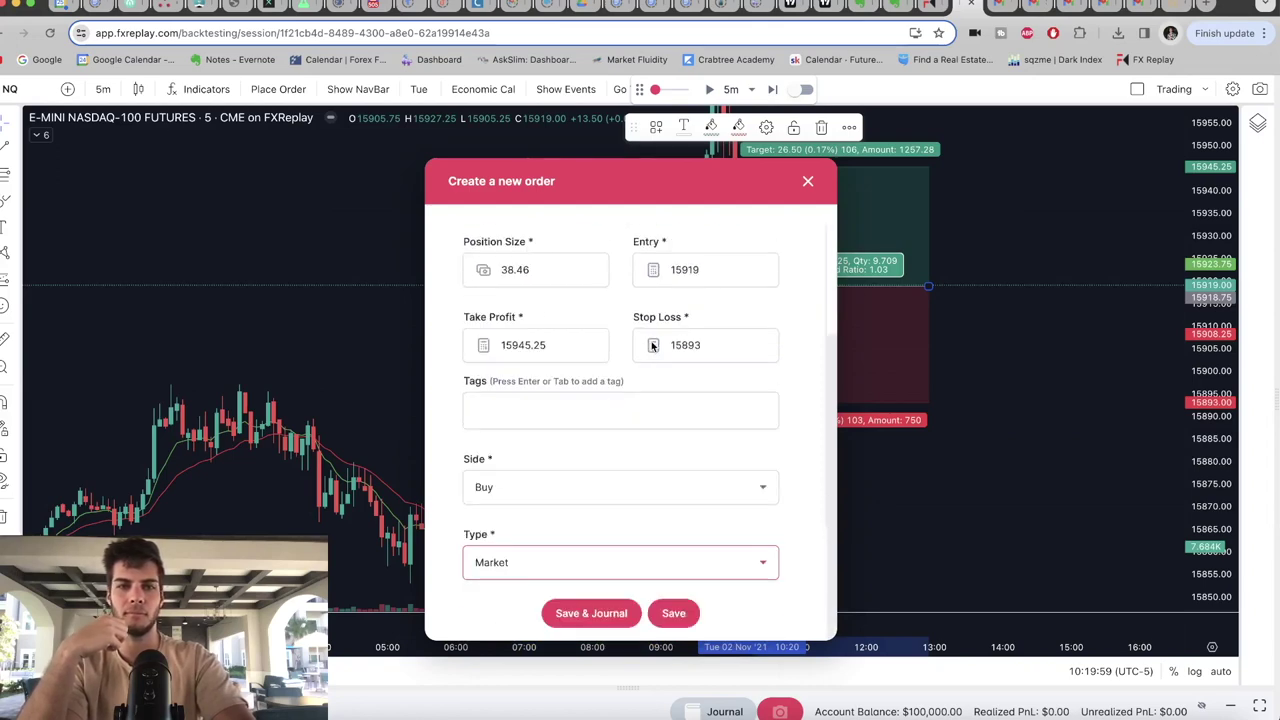
pyautogui.click(668, 613)
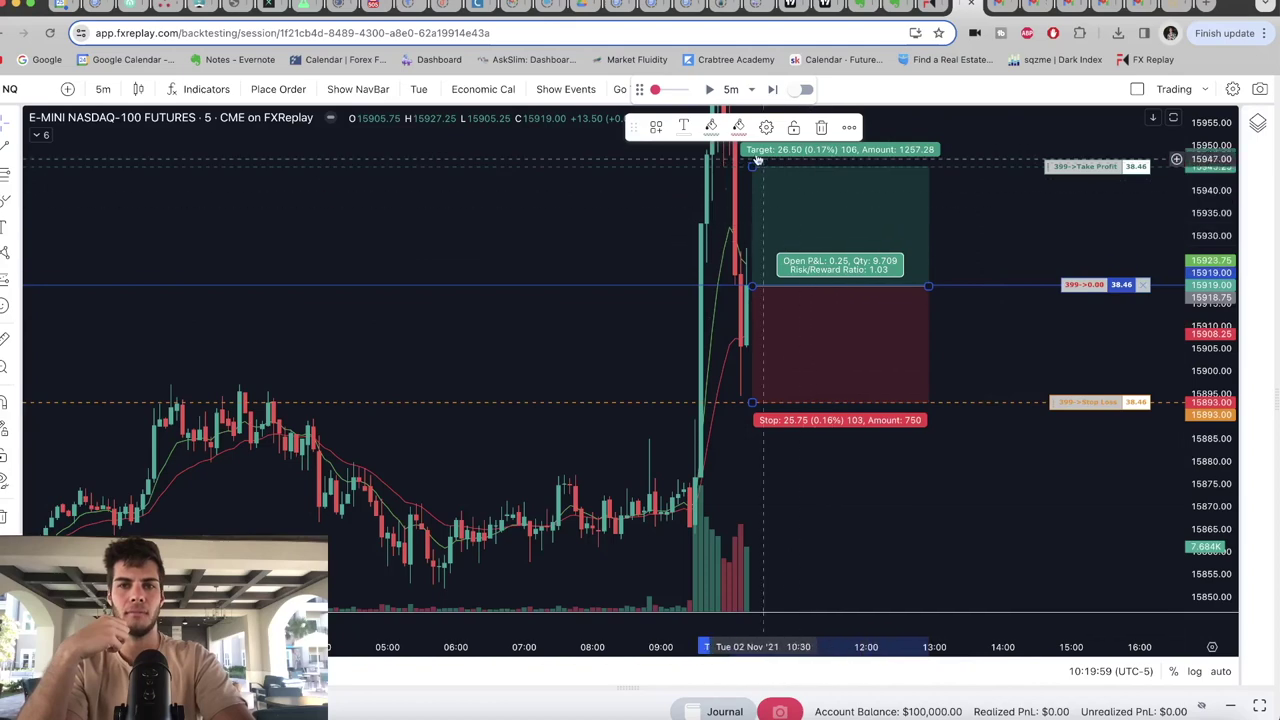
# Step: Replay in 1-minute steps until the long hits take profit, pausing at $101,009.58 balance
pyautogui.click(729, 90)
pyautogui.scroll(2, 735, 126)
pyautogui.click(735, 126)
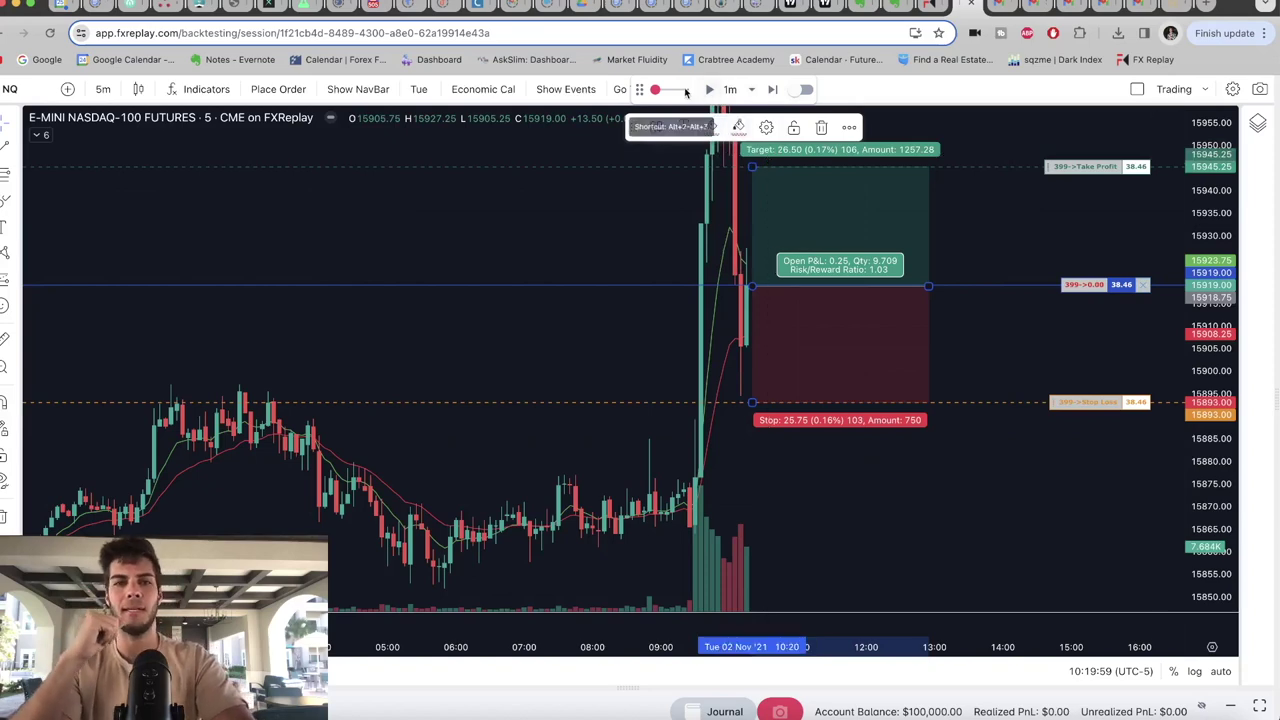
pyautogui.click(708, 91)
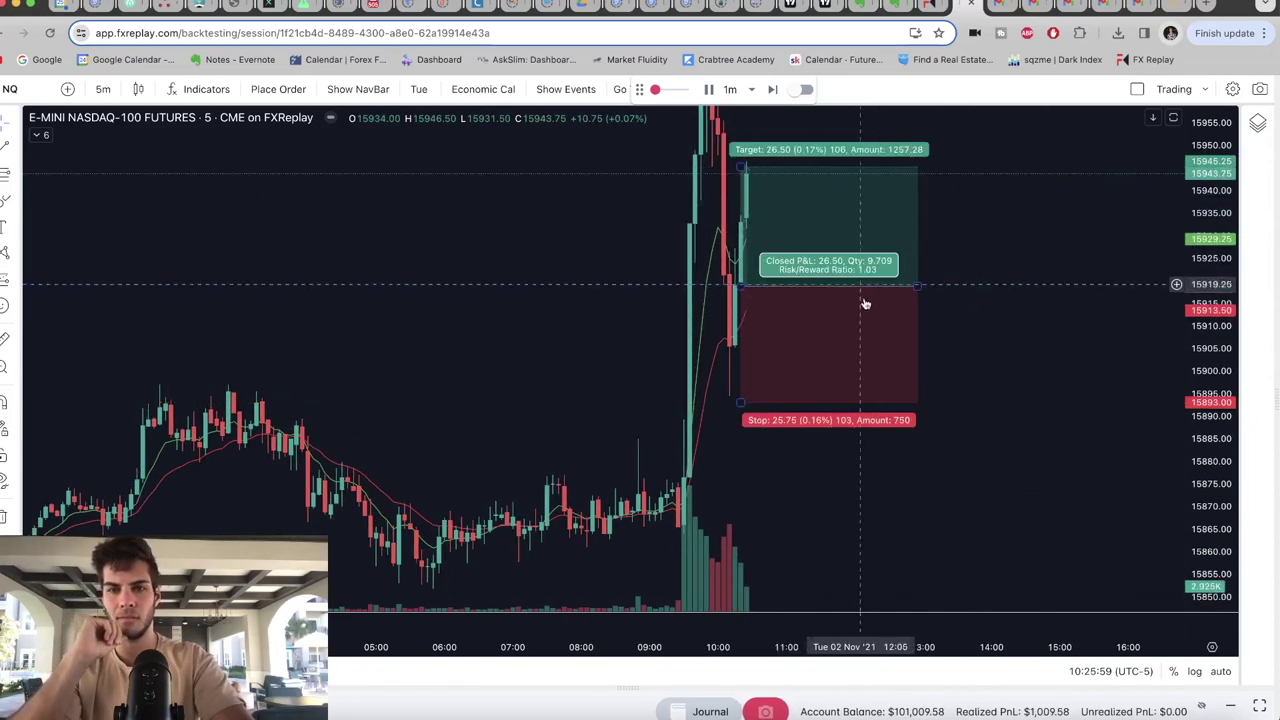
pyautogui.click(708, 89)
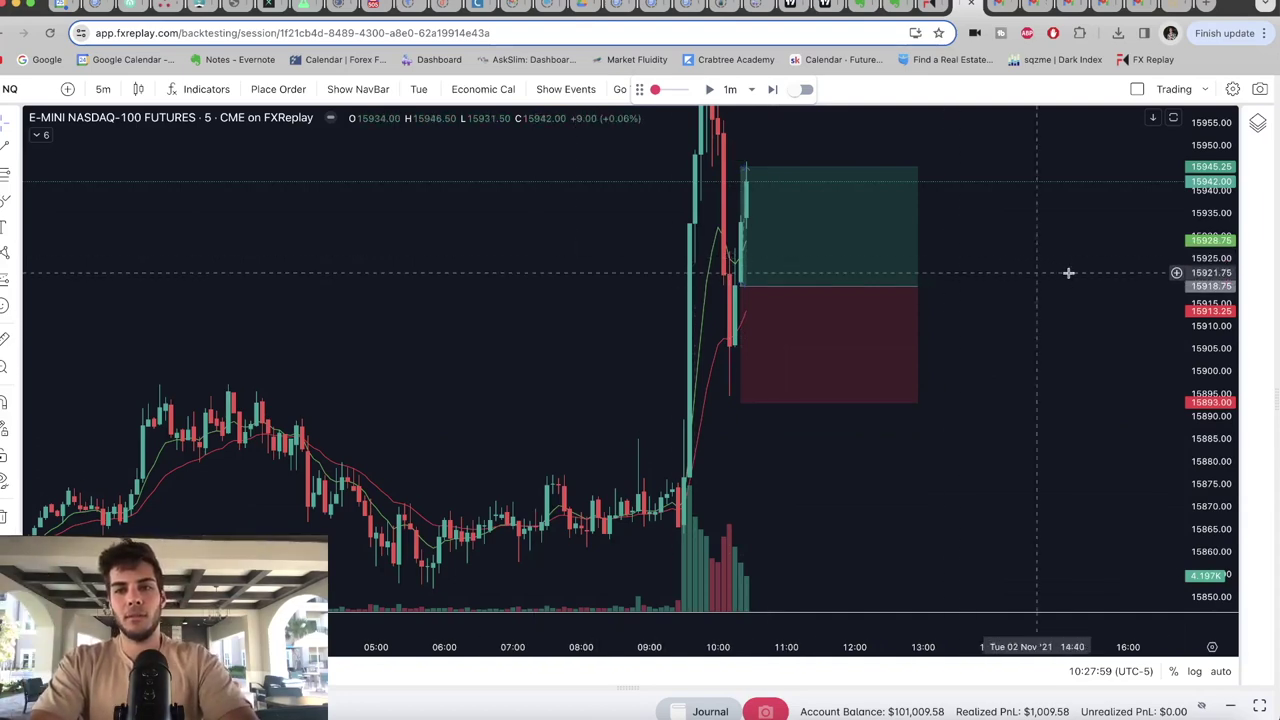
pyautogui.moveTo(1066, 274); pyautogui.dragTo(1037, 291)
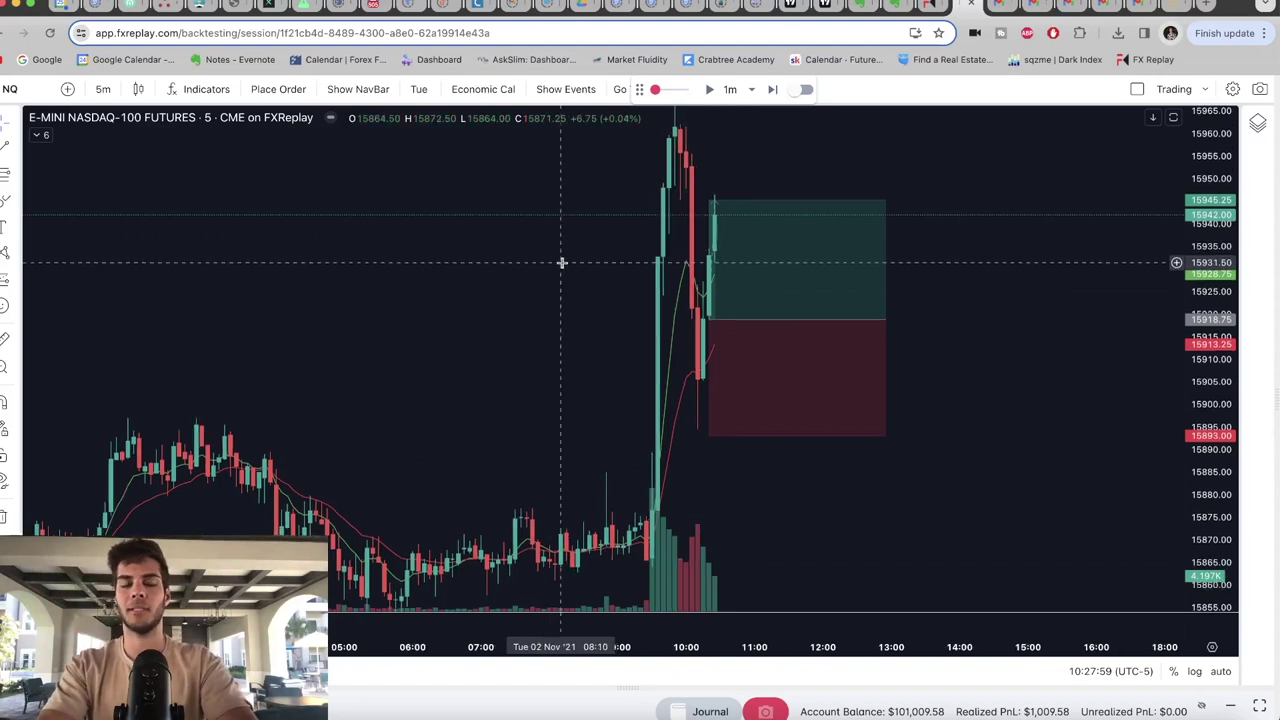
pyautogui.moveTo(832, 376)
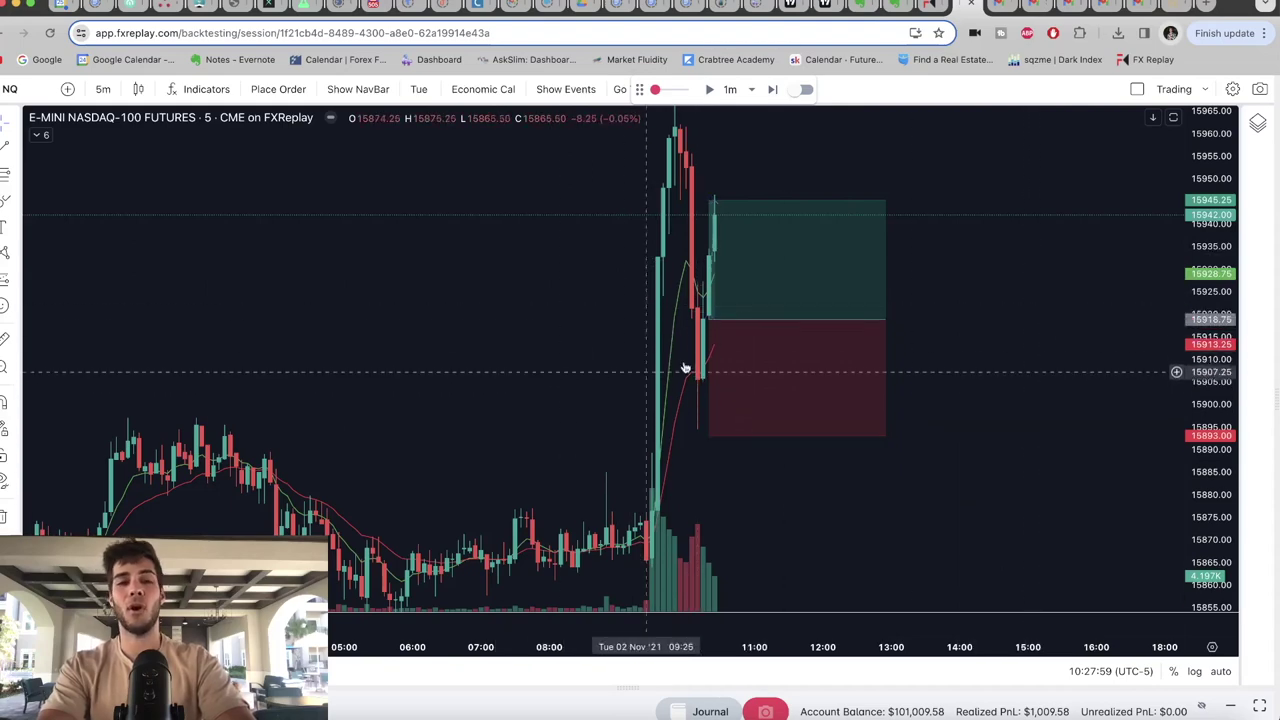
# Step: Resume playback of the NQ chart after the 26.50-point winning long trade
pyautogui.click(709, 89)
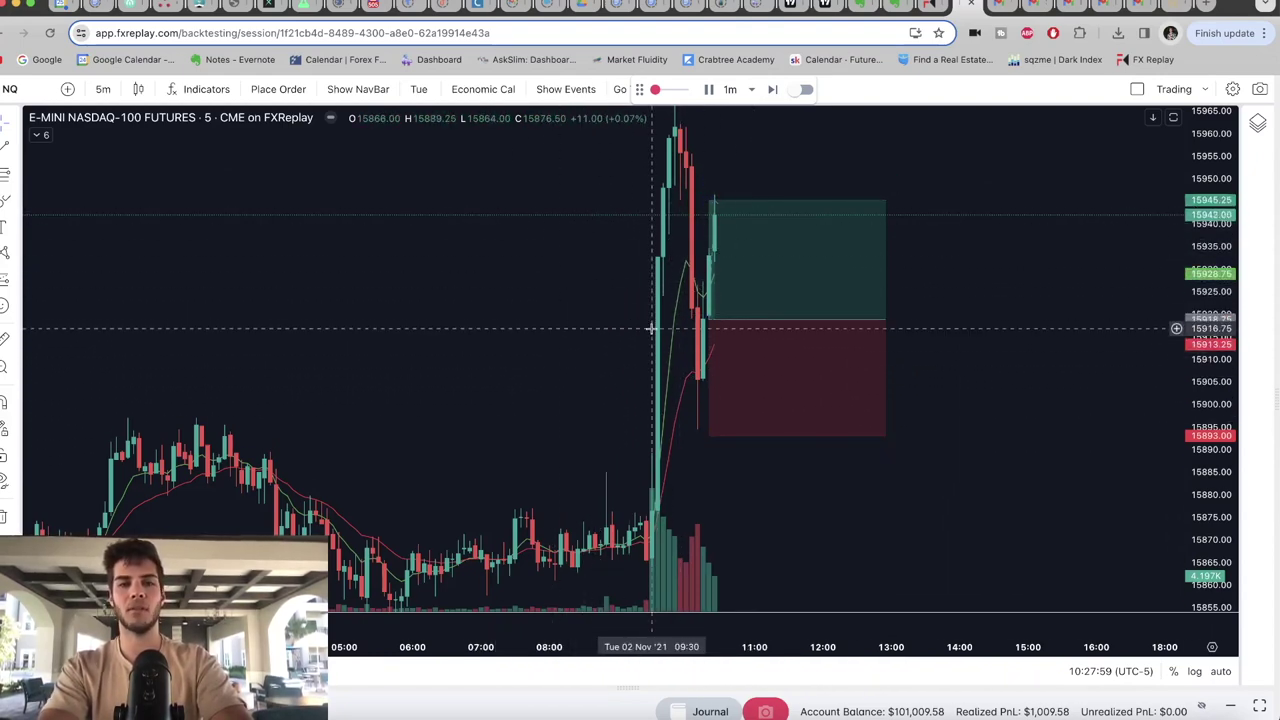
pyautogui.moveTo(722, 290)
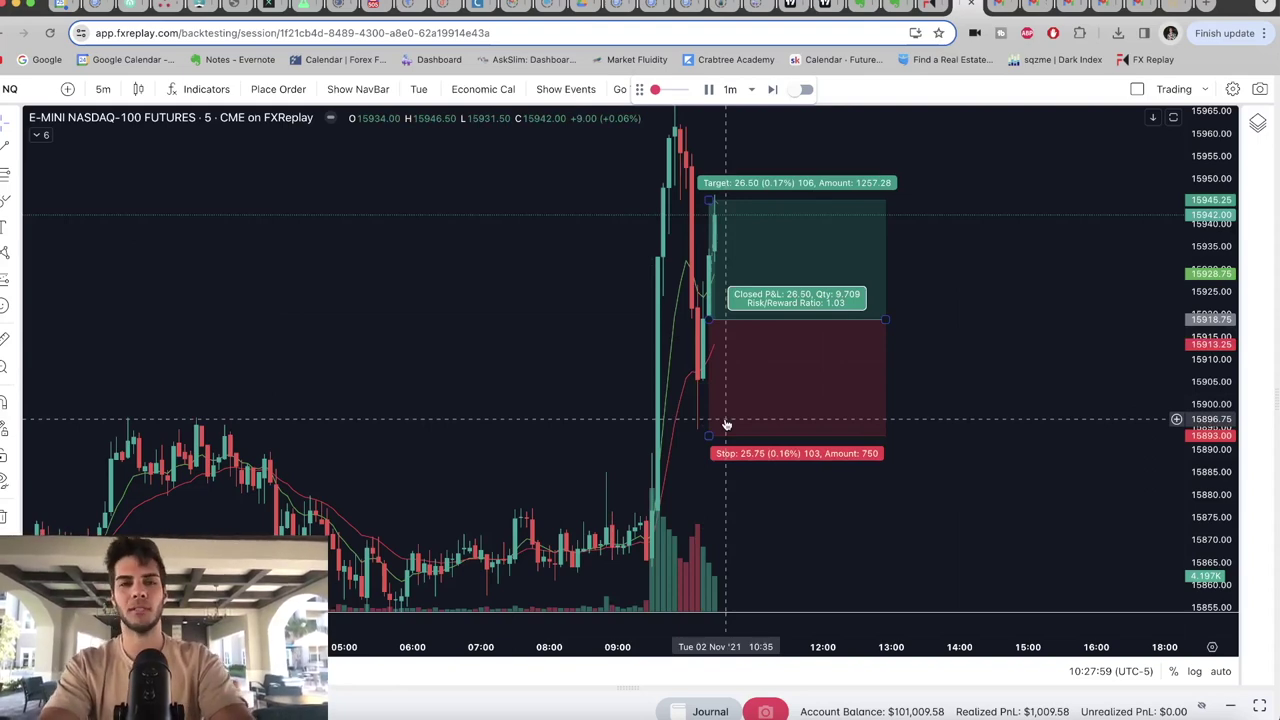
# Step: Recalculate with 73% win rate, 40 trades and 5% max drawdown, giving 0.278% ruin
pyautogui.click(280, 6)
pyautogui.moveTo(365, 130)
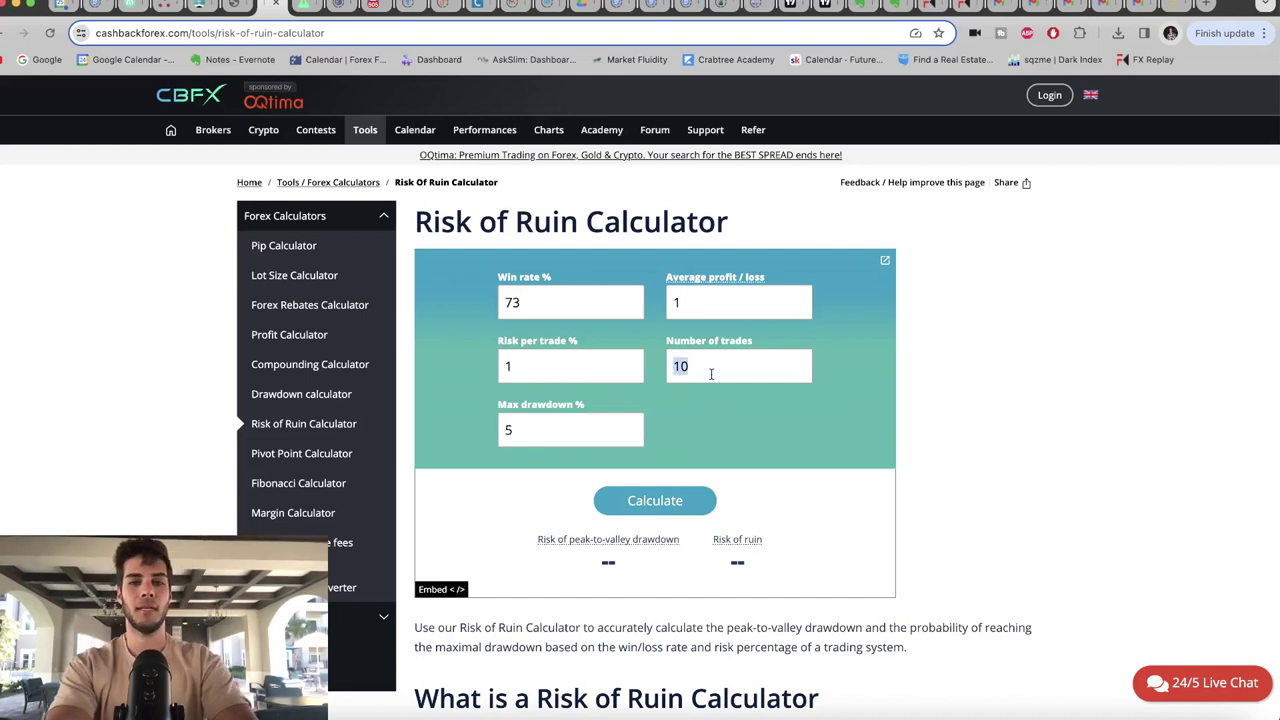
pyautogui.click(680, 366)
pyautogui.press('BackSpace')
pyautogui.press('BackSpace')
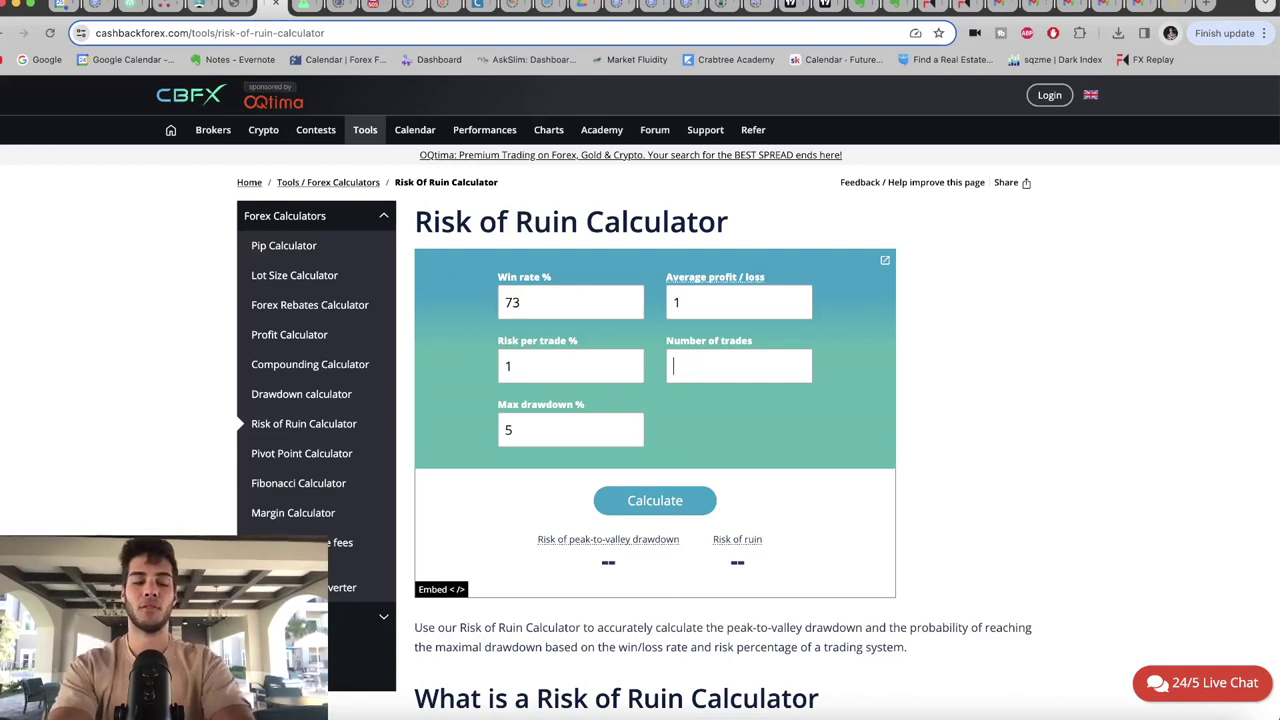
pyautogui.write('10')
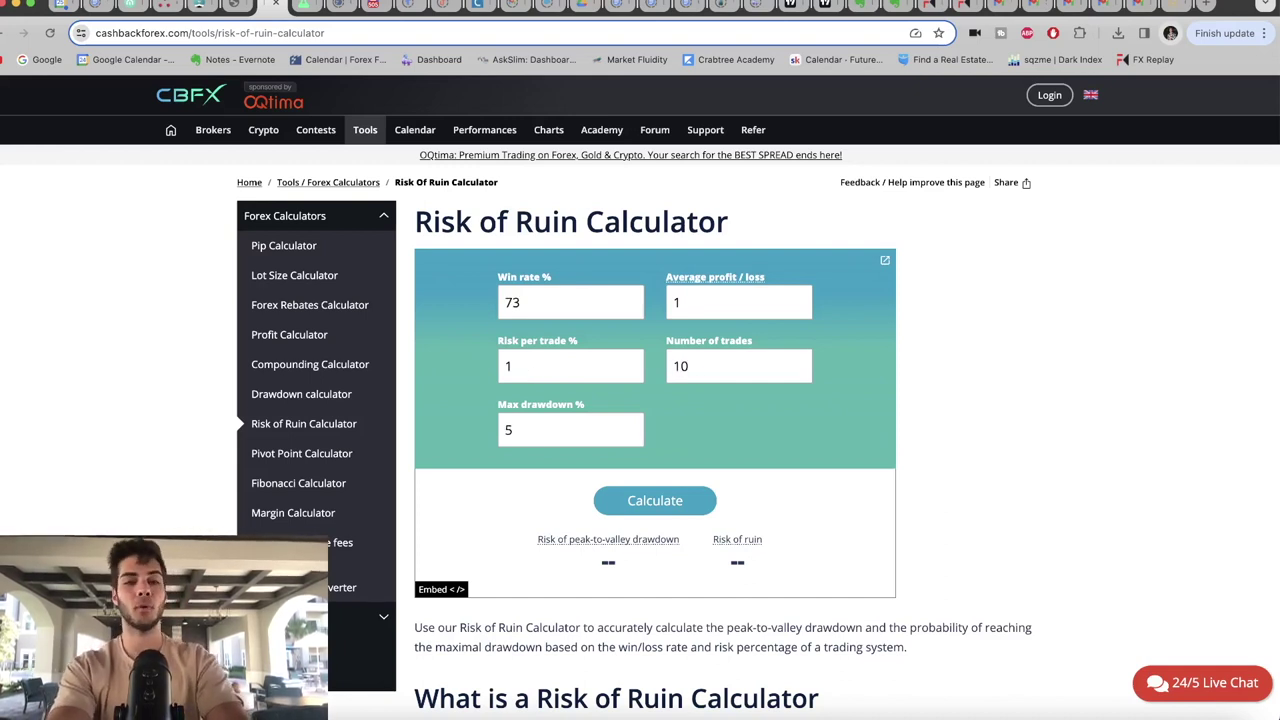
pyautogui.press('BackSpace')
pyautogui.press('BackSpace')
pyautogui.write('40')
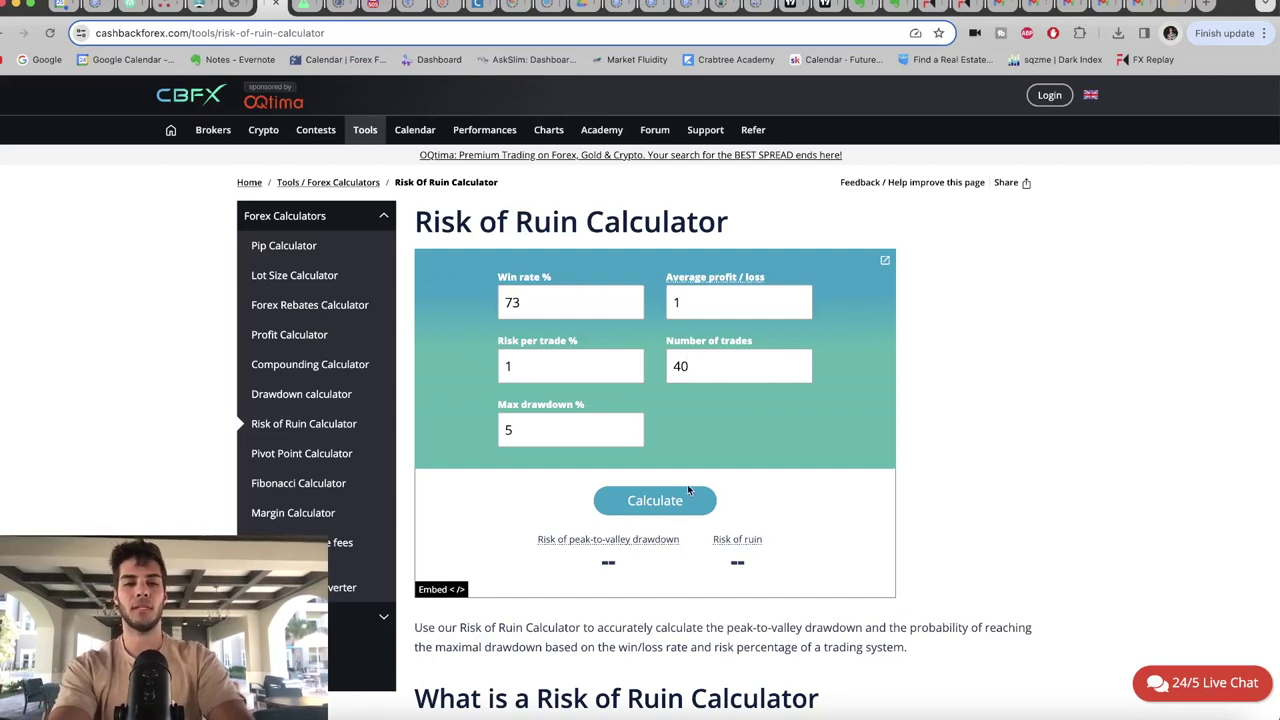
pyautogui.click(687, 488)
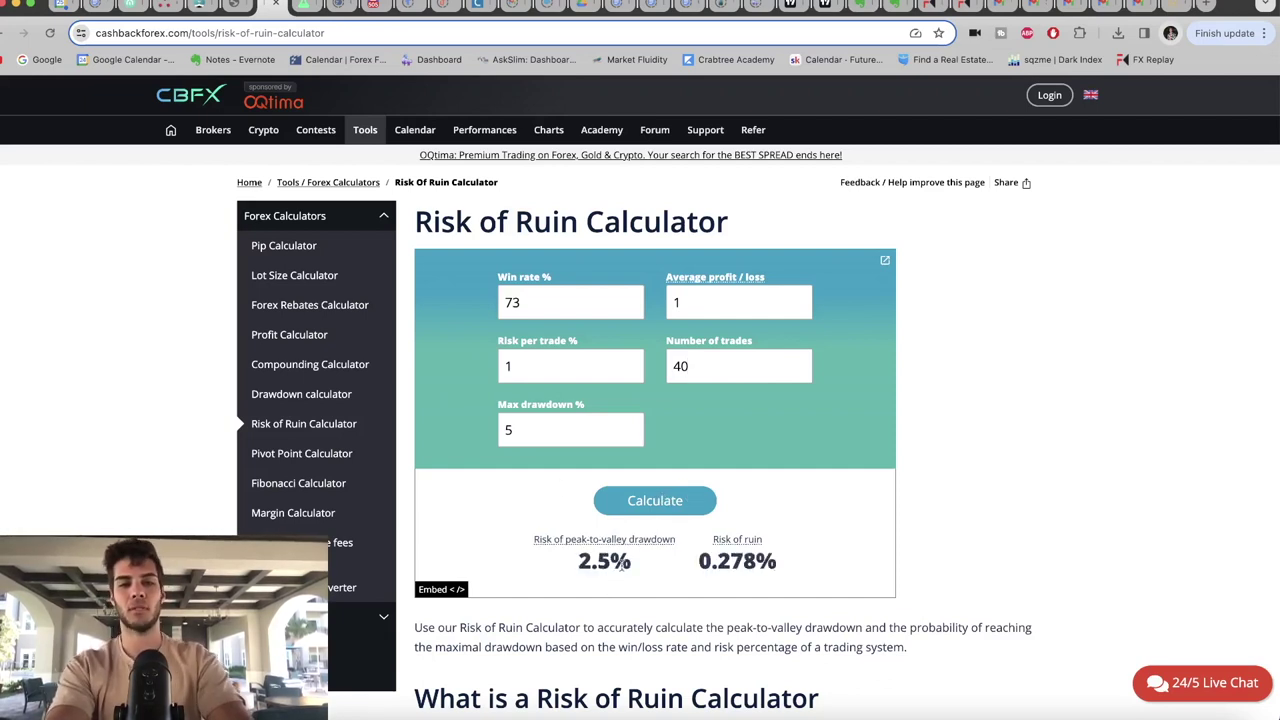